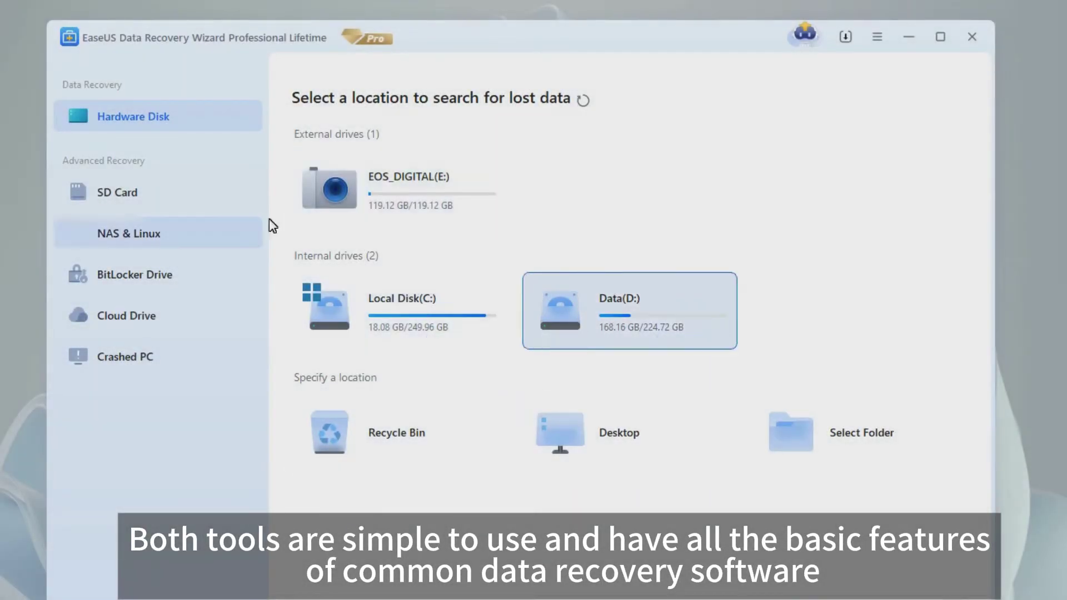
Minimize the EaseUS Data Recovery Wizard window to reveal the desktop
click(910, 37)
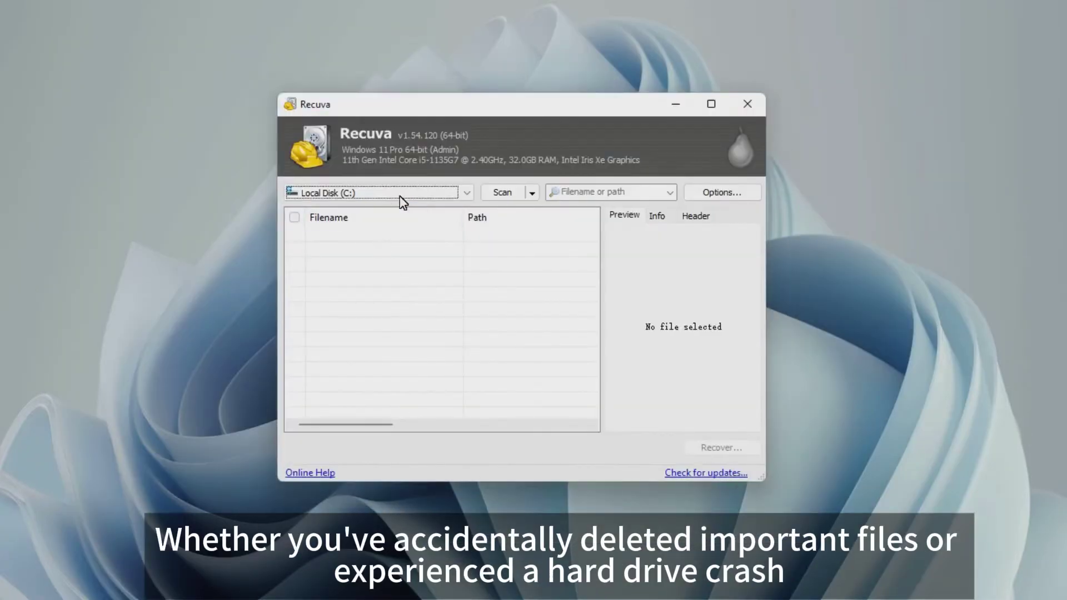
Review Recuva's drive list, scan types and file-type filters, keeping Local Disk (C:) selected
click(400, 194)
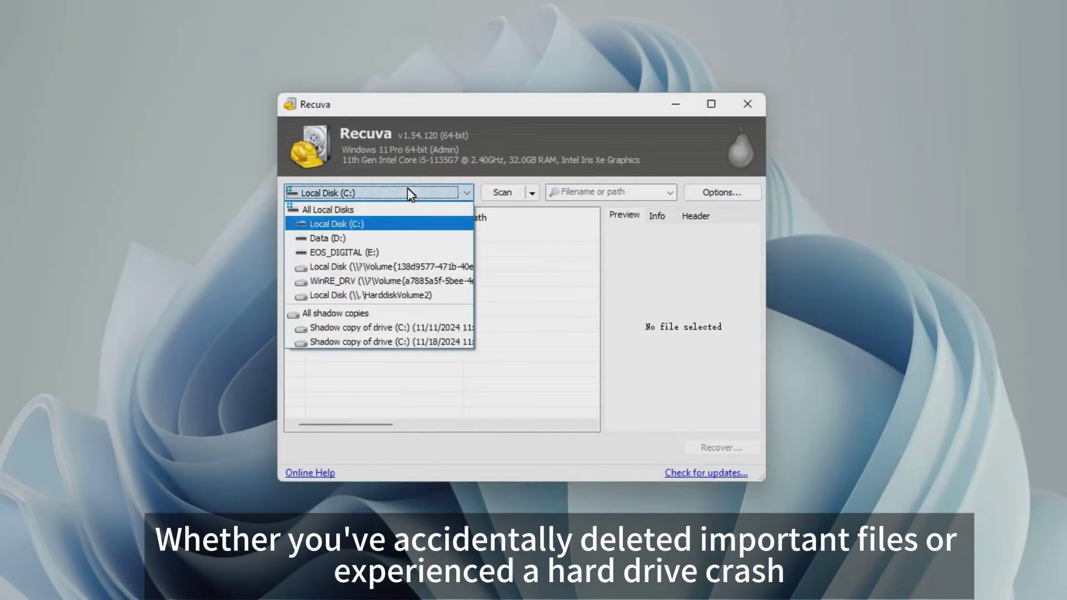
click(531, 194)
click(531, 195)
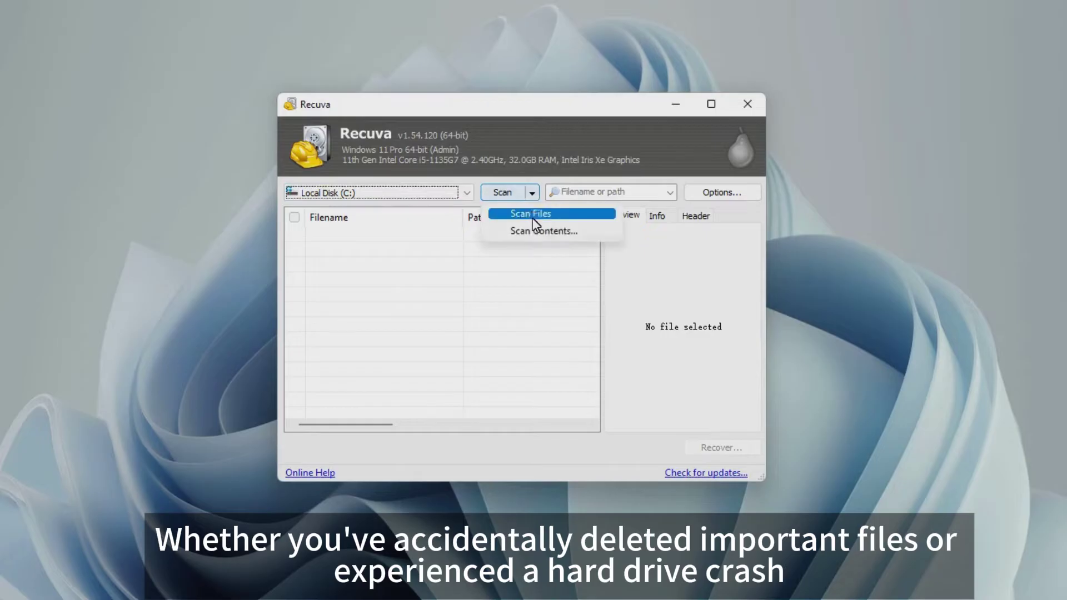
click(670, 195)
key(Escape)
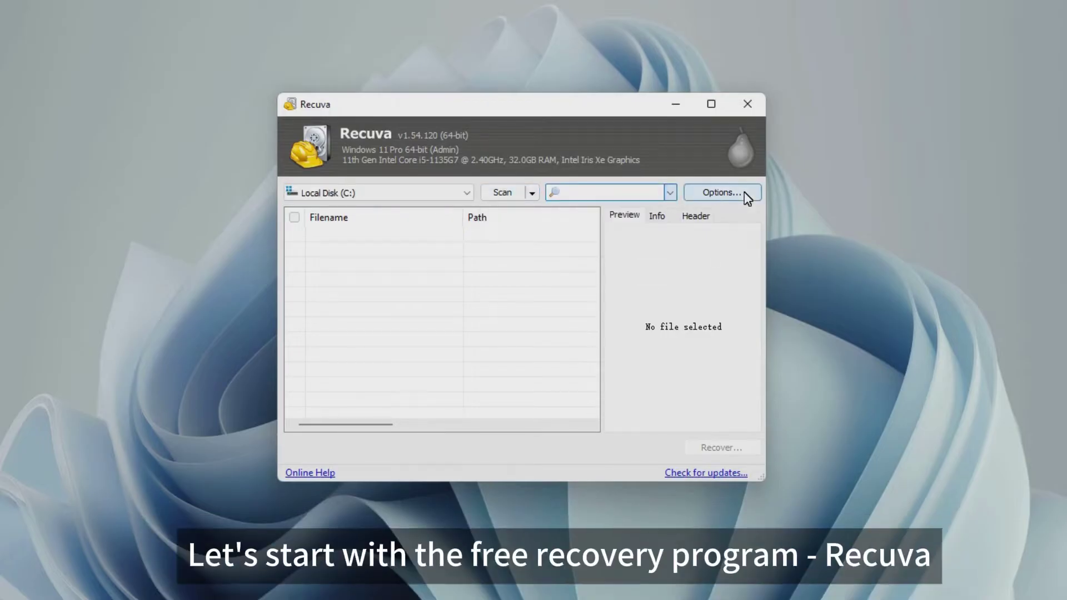
Search the web for recuva and open the official CCleaner Recuva result in a new tab
text(red)
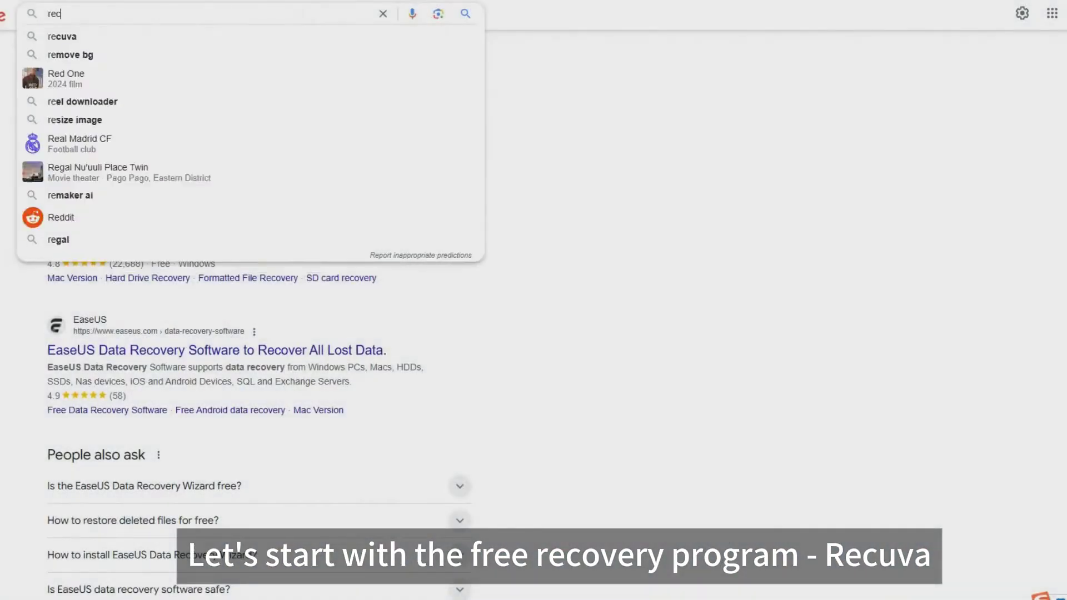
text(uva)
key(Return)
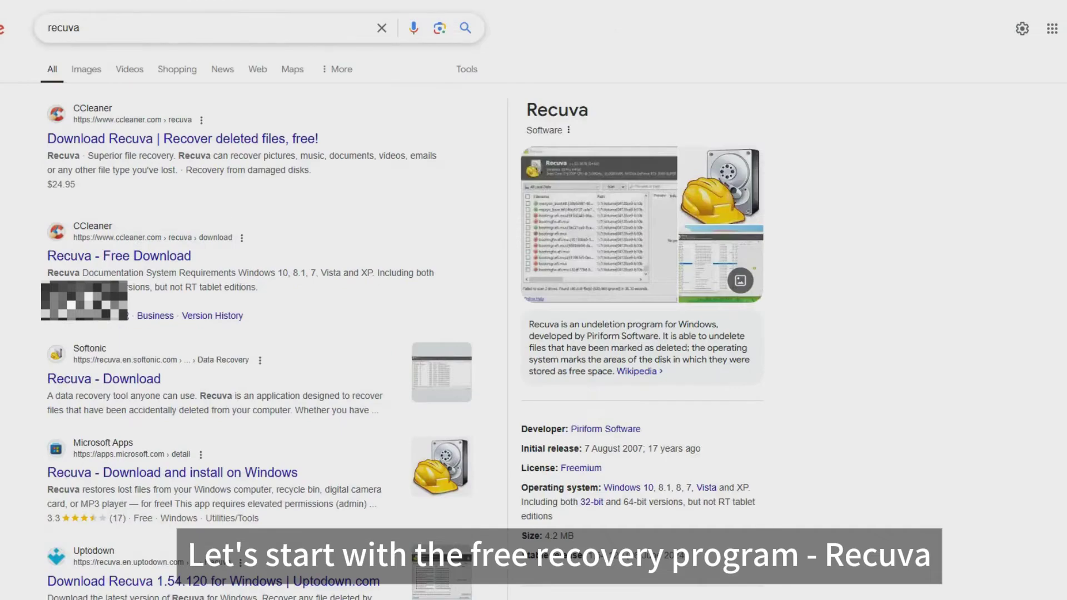
right_click(197, 138)
click(223, 152)
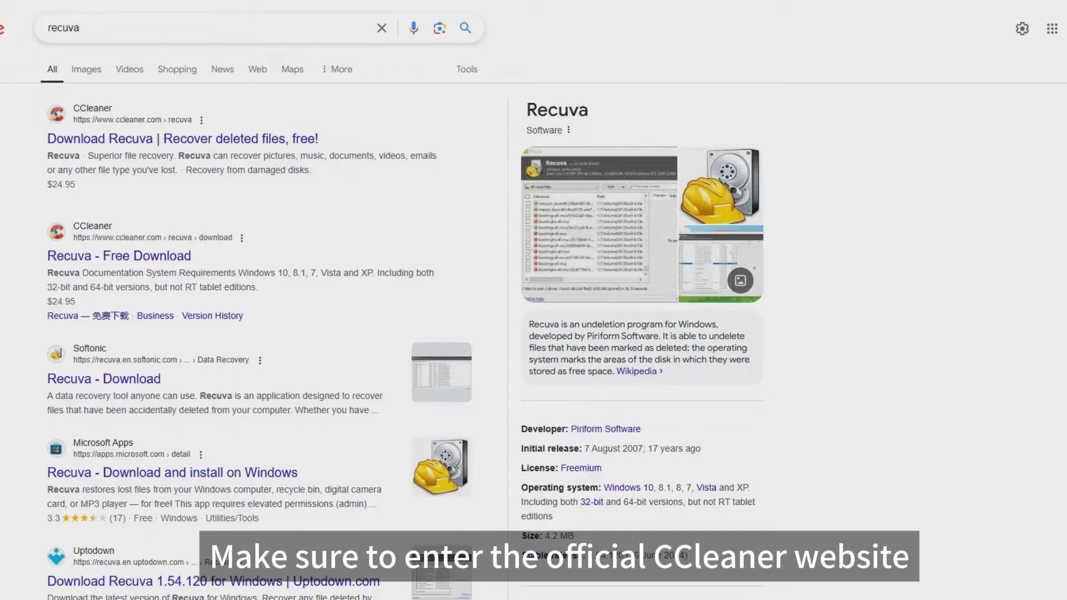
On the CCleaner Recuva page, download the free edition installer rcsetup154.exe
key(ctrl+Tab)
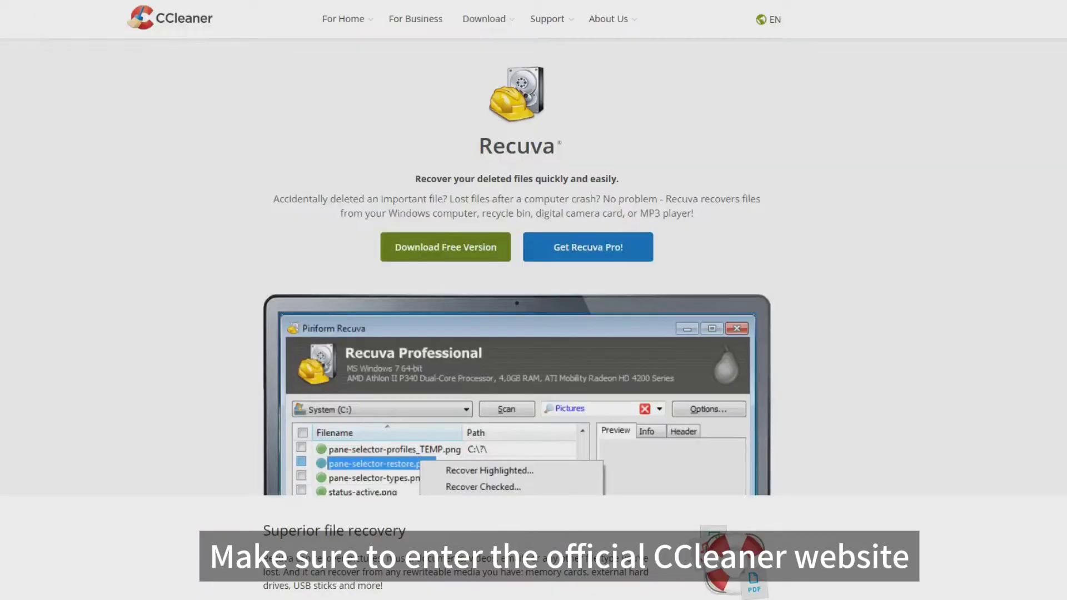
click(470, 251)
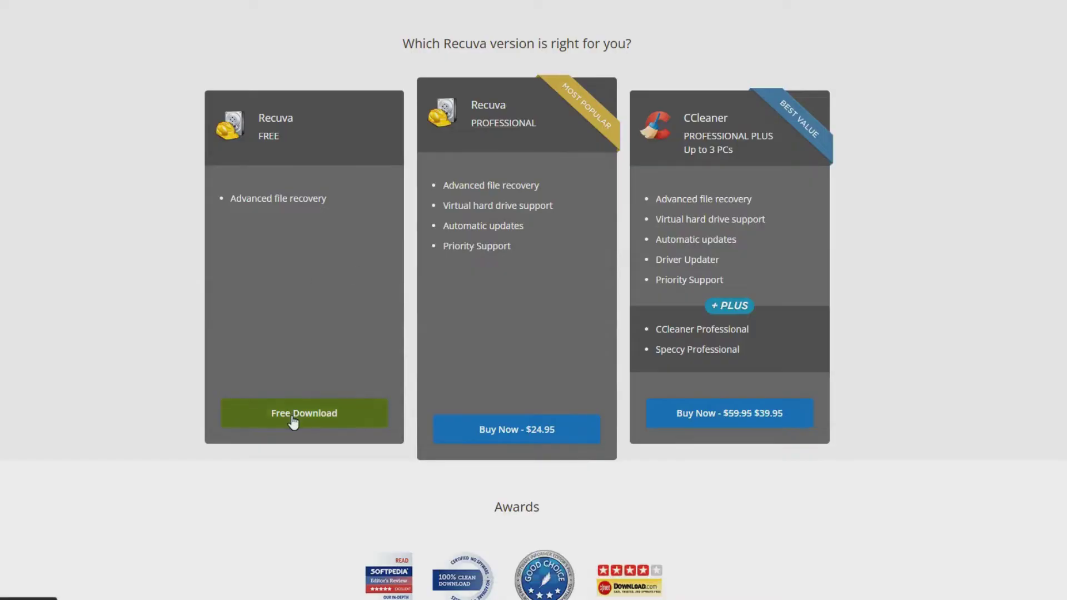
click(287, 415)
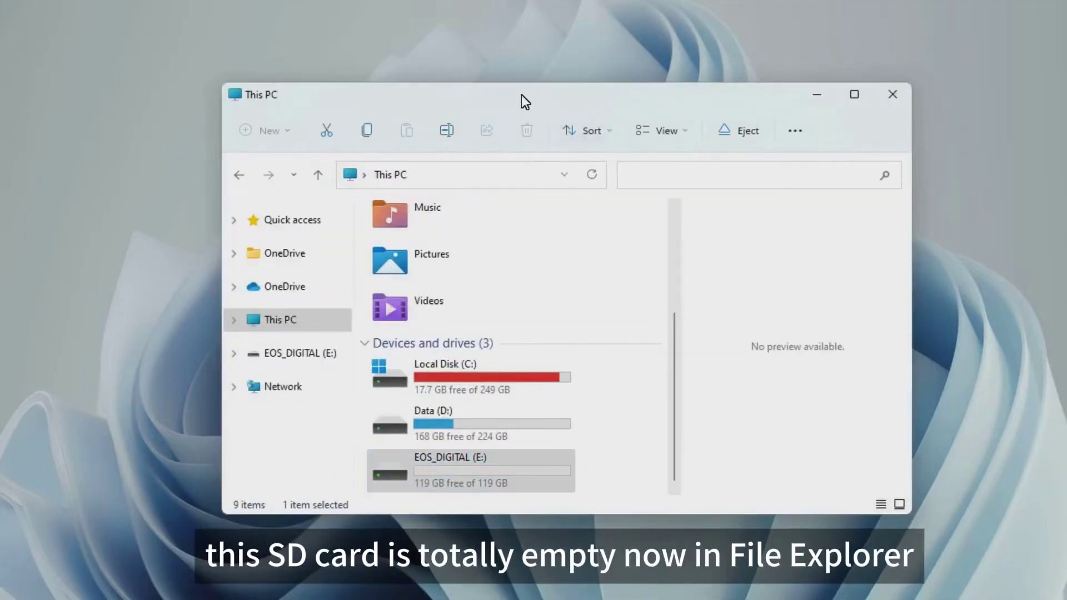
Confirm EOS_DIGITAL (E:) shows 119 GB free of 119 GB, then minimize File Explorer
click(449, 471)
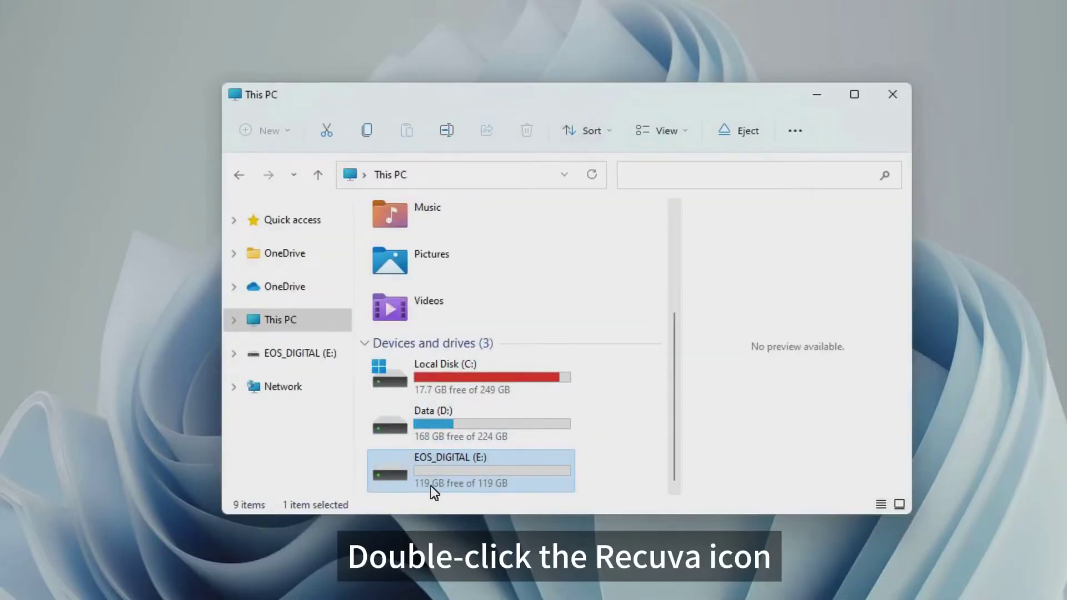
click(818, 93)
Launch Recuva and run an All Files deep scan of the EOS_DIGITAL (E:) card at E:\
double_click(516, 253)
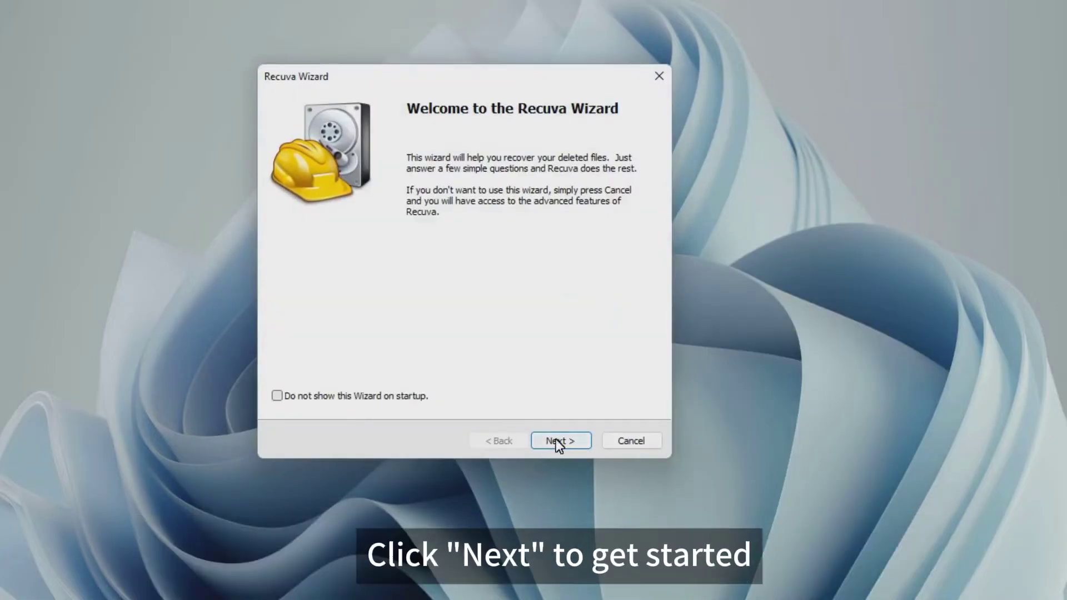
click(558, 442)
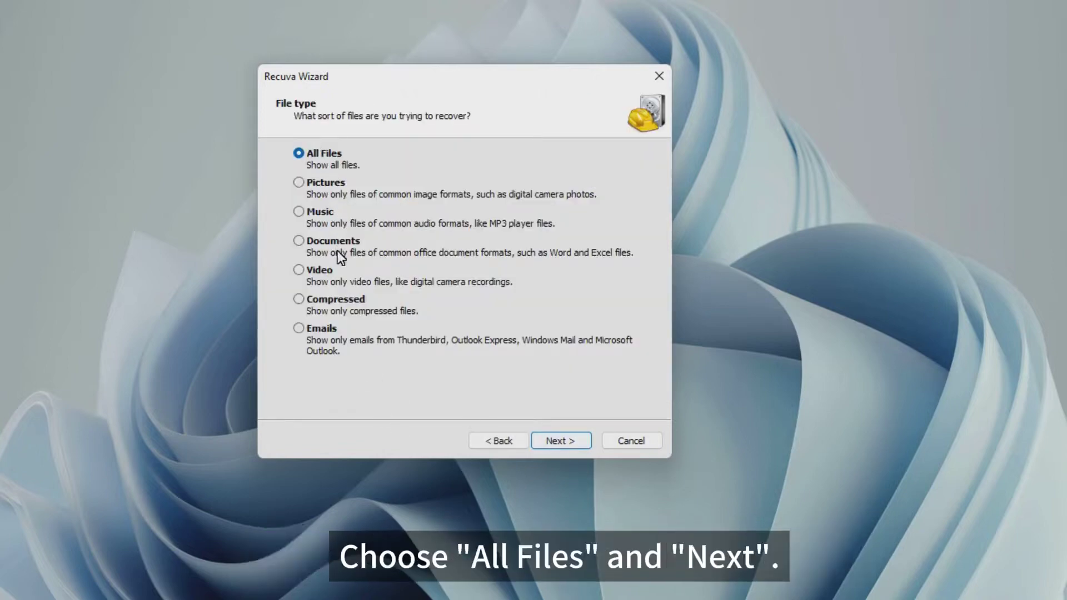
click(561, 443)
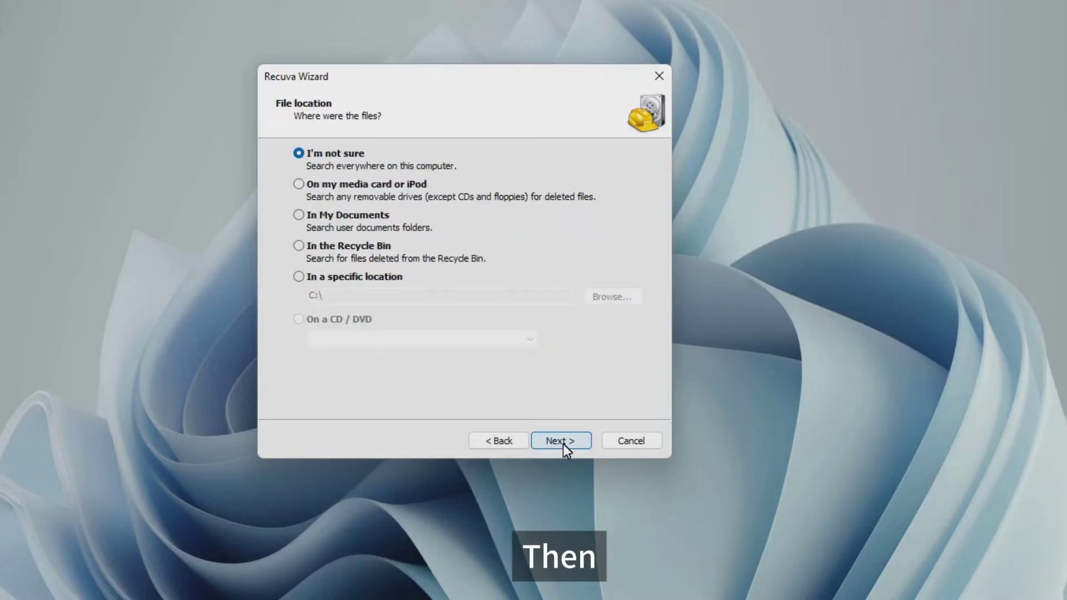
click(309, 278)
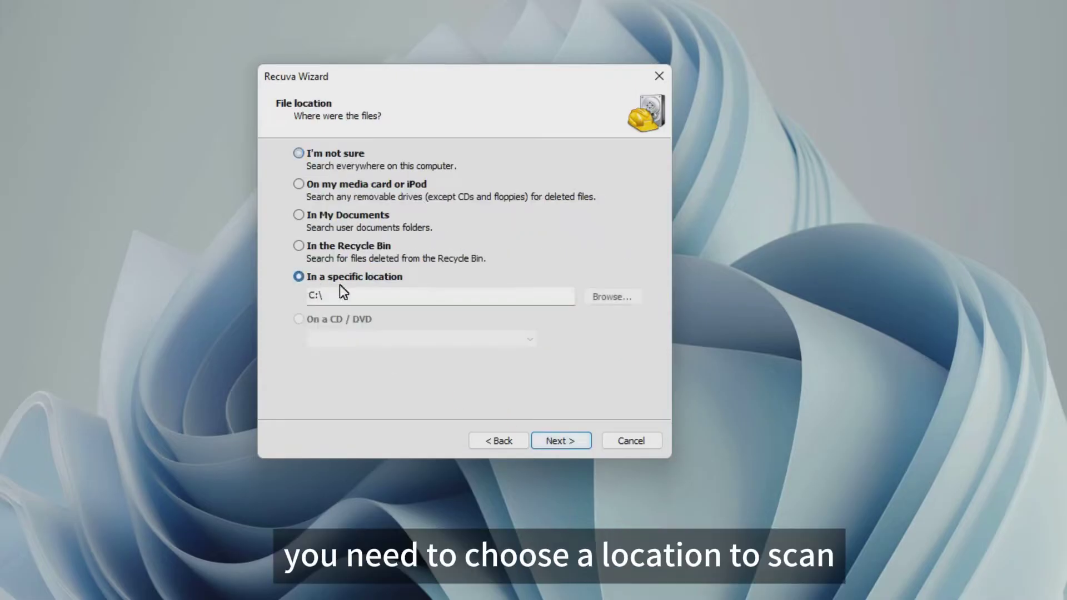
click(604, 300)
scroll(505, 356, down, 5)
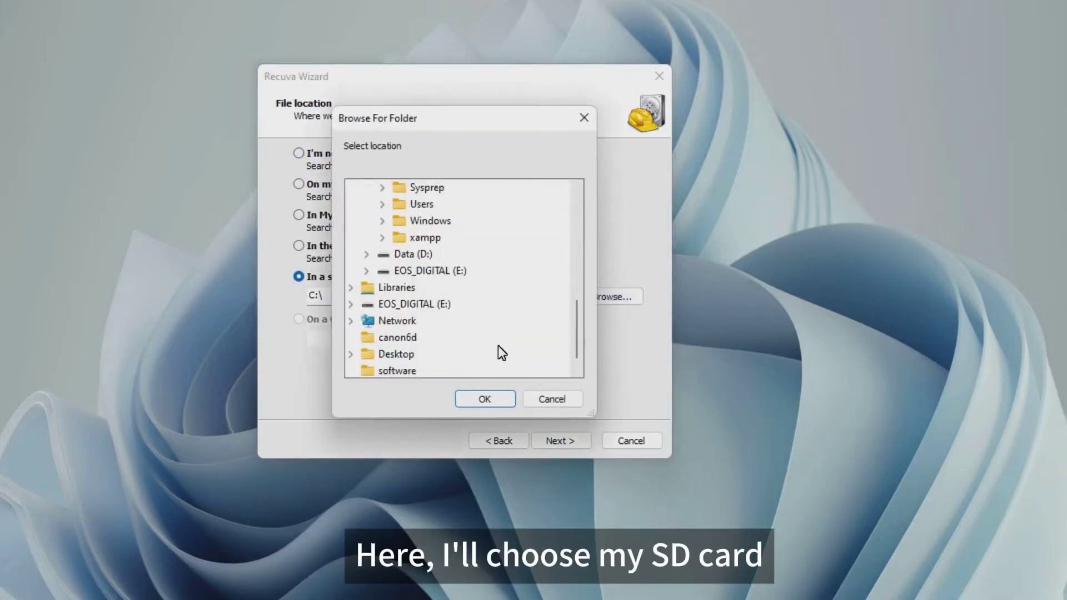
click(400, 272)
click(503, 398)
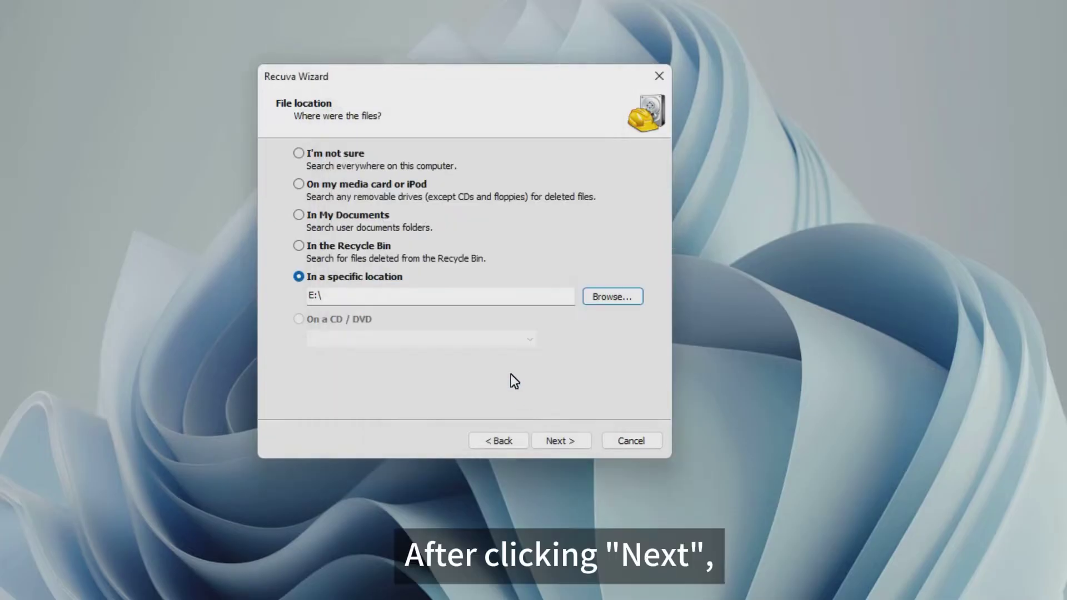
click(572, 437)
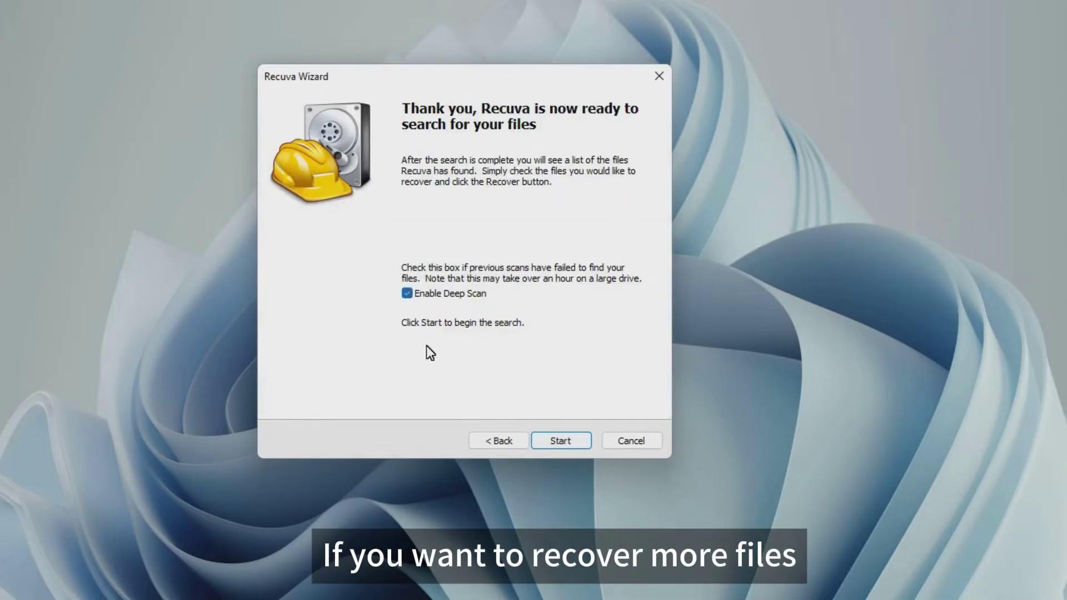
click(560, 441)
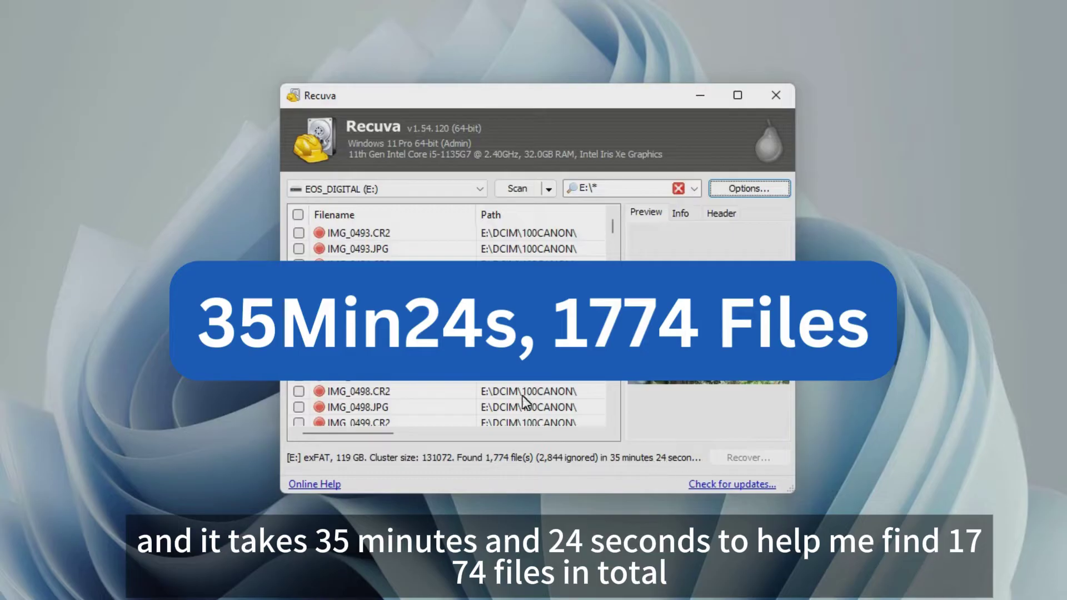
Inspect found photos IMG_0493.CR2, IMG_0522.JPG and IMG_0520.JPG in the preview, info and header panes
click(379, 235)
scroll(393, 291, down, 4)
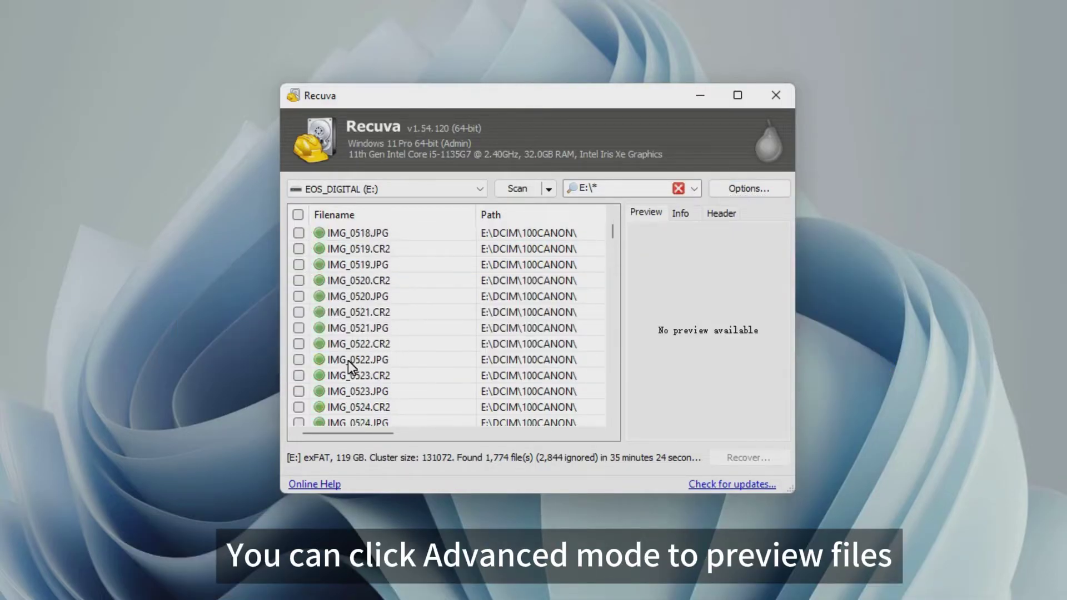
click(348, 361)
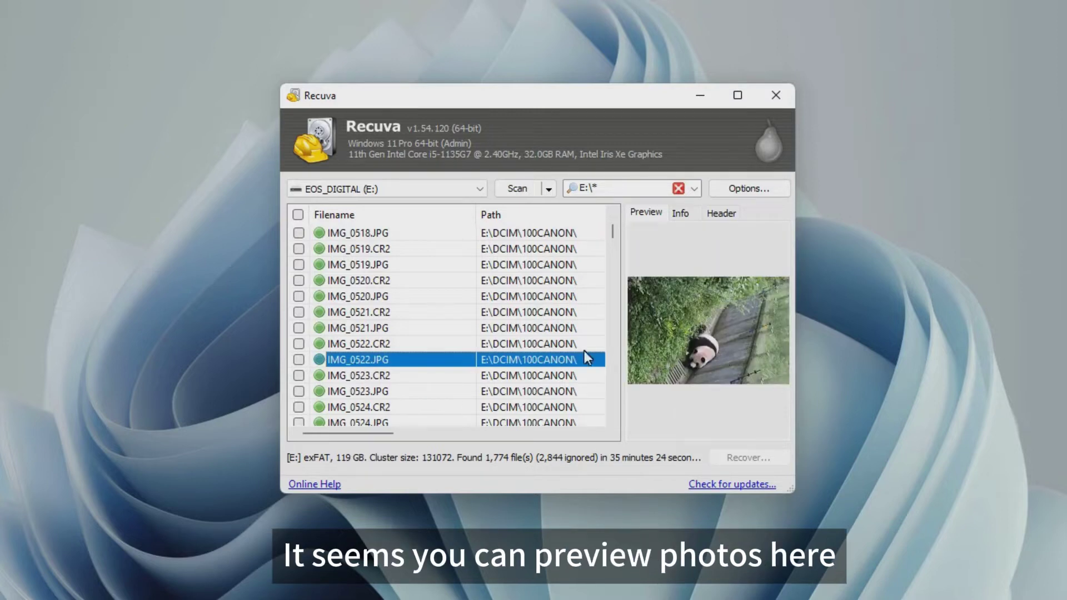
click(397, 295)
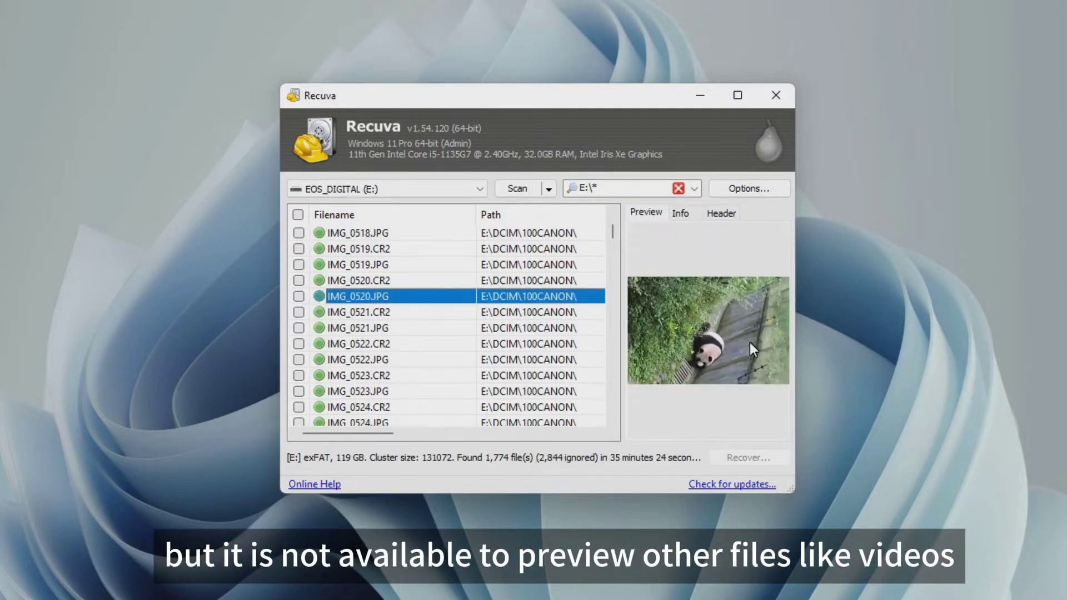
click(679, 214)
click(722, 214)
click(640, 216)
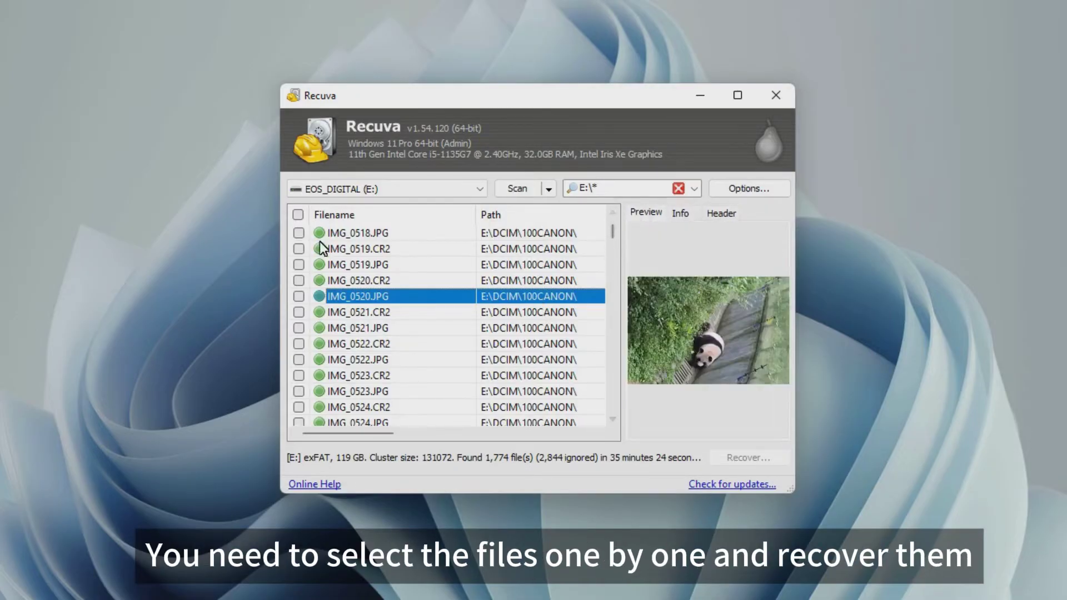
Tick IMG_0519.CR2, IMG_0519.JPG, IMG_0520.CR2, IMG_0546.JPG and IMG_0503.JPG for recovery
click(299, 219)
click(299, 220)
click(299, 249)
click(299, 265)
click(299, 280)
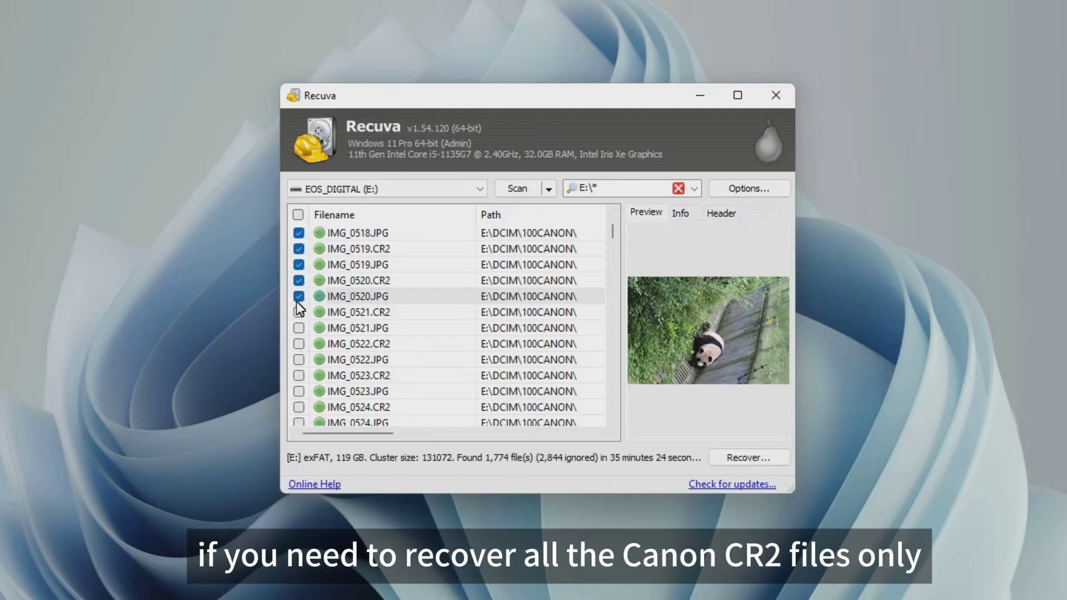
scroll(371, 389, down, 4)
click(298, 376)
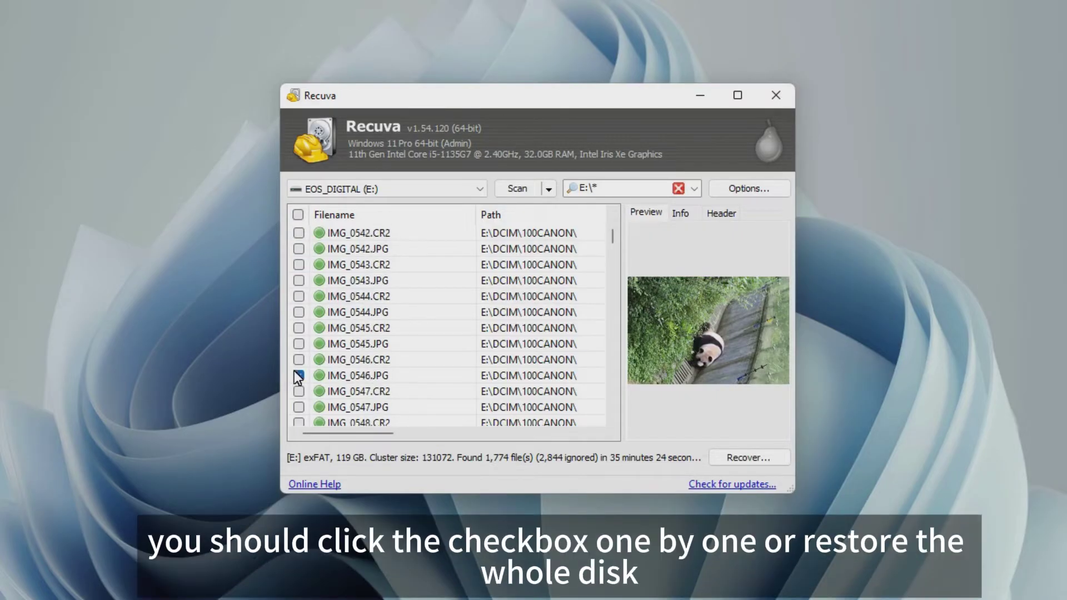
scroll(432, 366, up, 16)
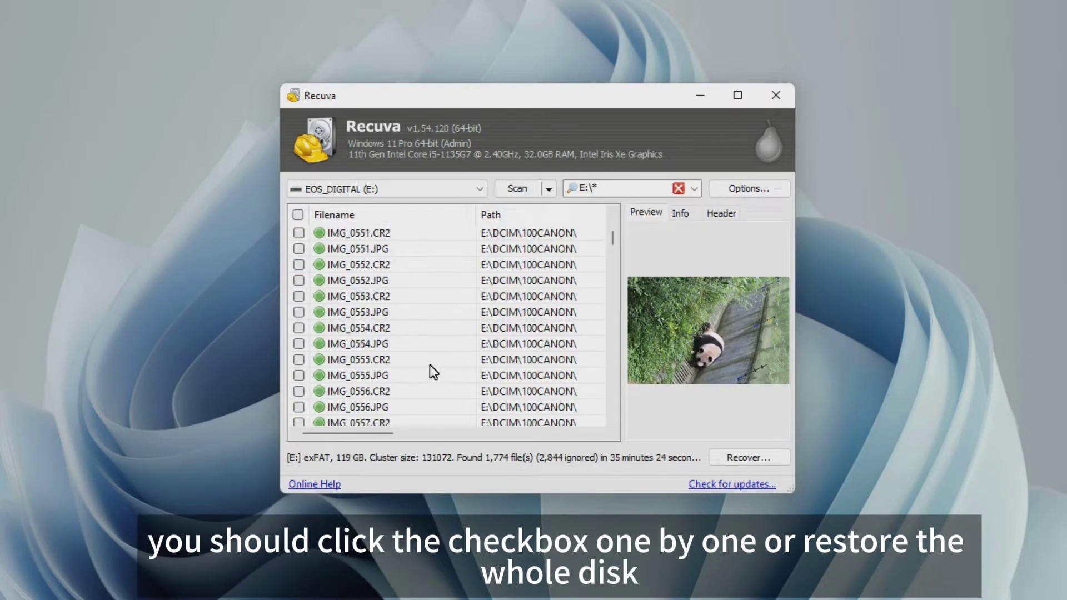
scroll(418, 362, up, 5)
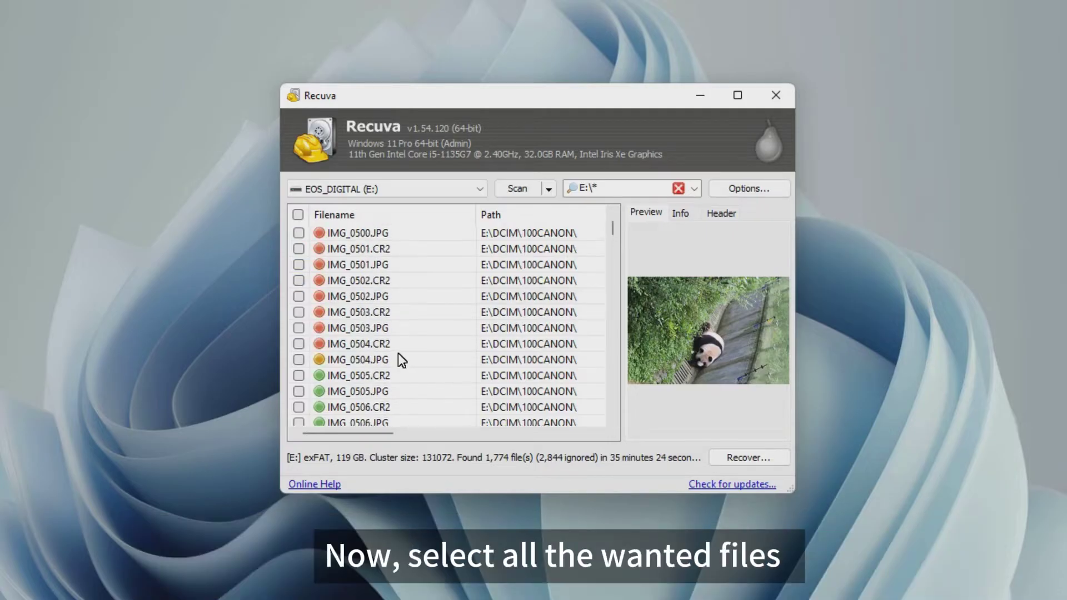
click(298, 280)
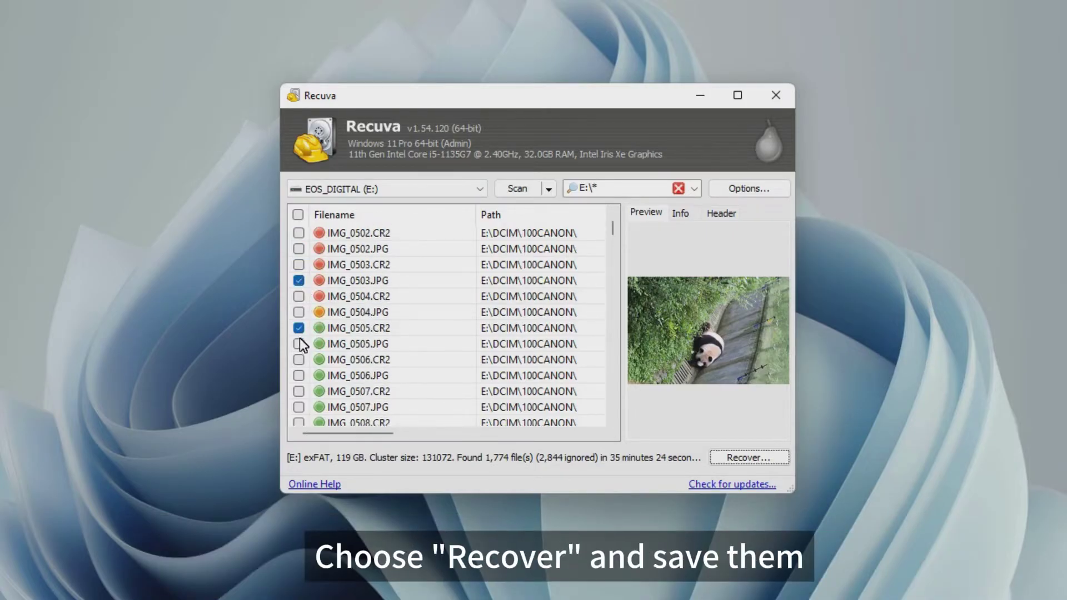
Recover the ticked photos to the Desktop folder, yielding 12 files, 11 fully recovered
click(755, 459)
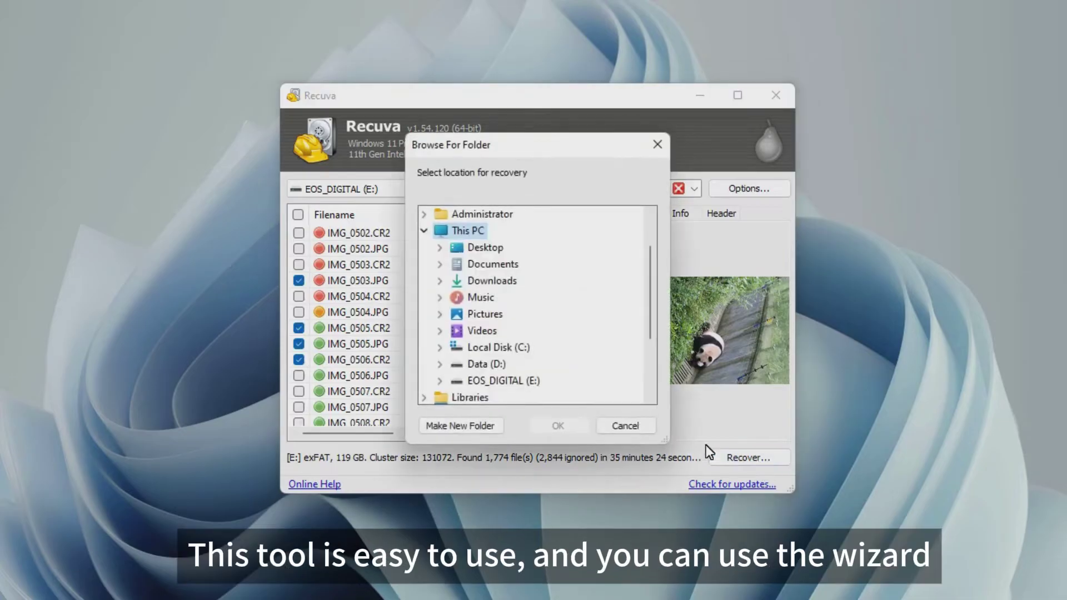
click(485, 249)
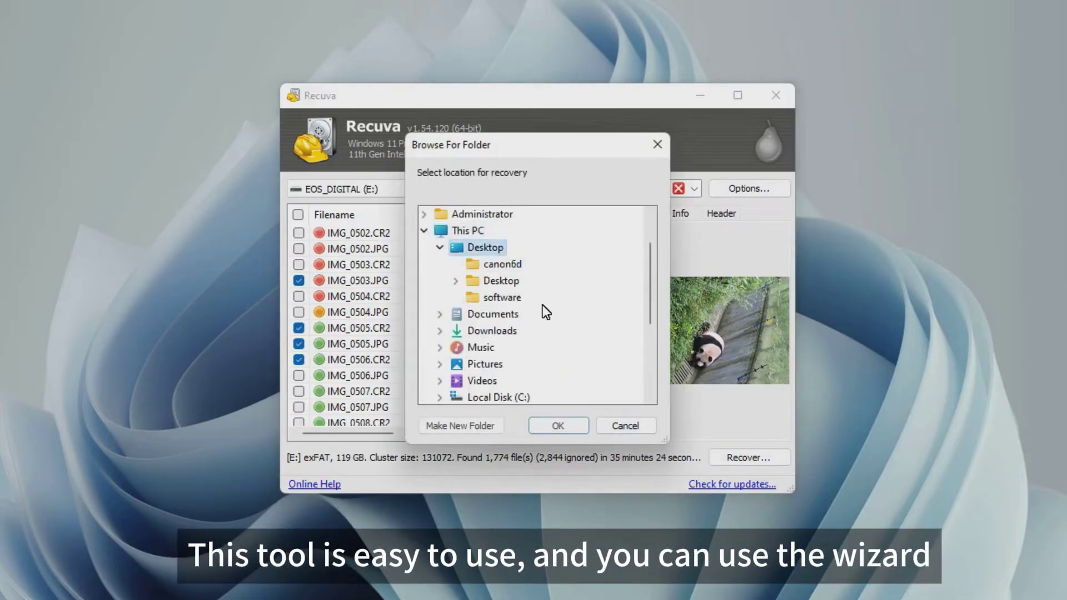
click(541, 428)
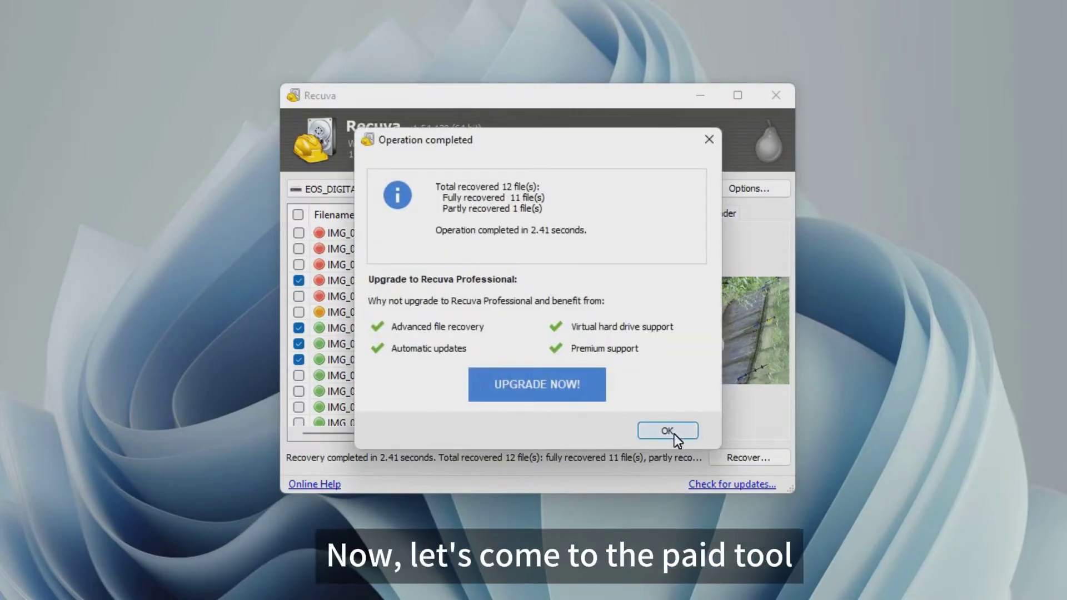
Open the EaseUS Data Recovery Wizard Professional page, start its free trial download, and browse the page
drag(292, 92, 157, 98)
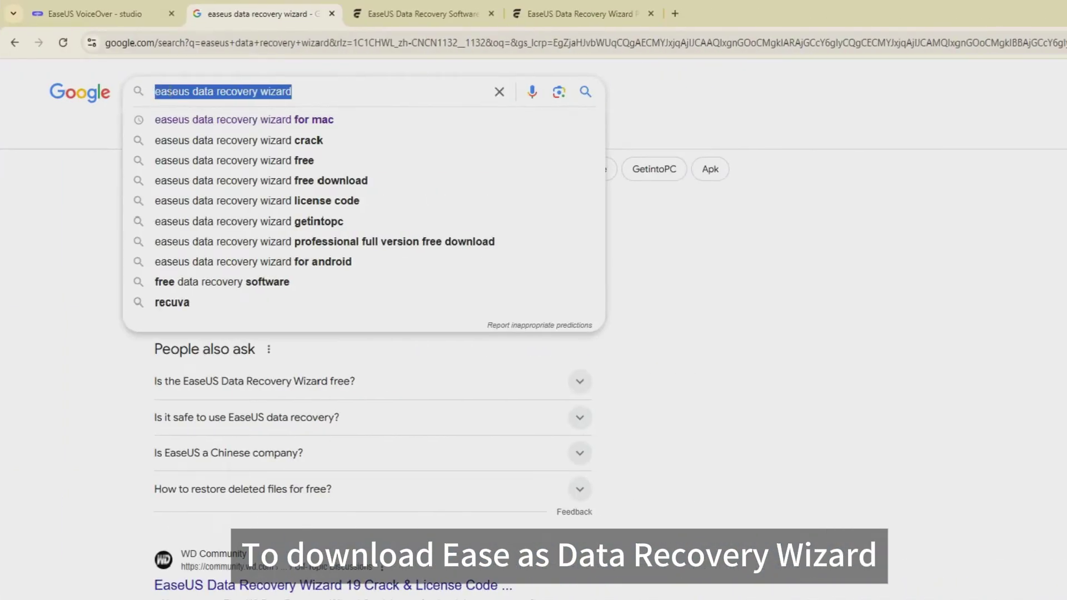
click(901, 350)
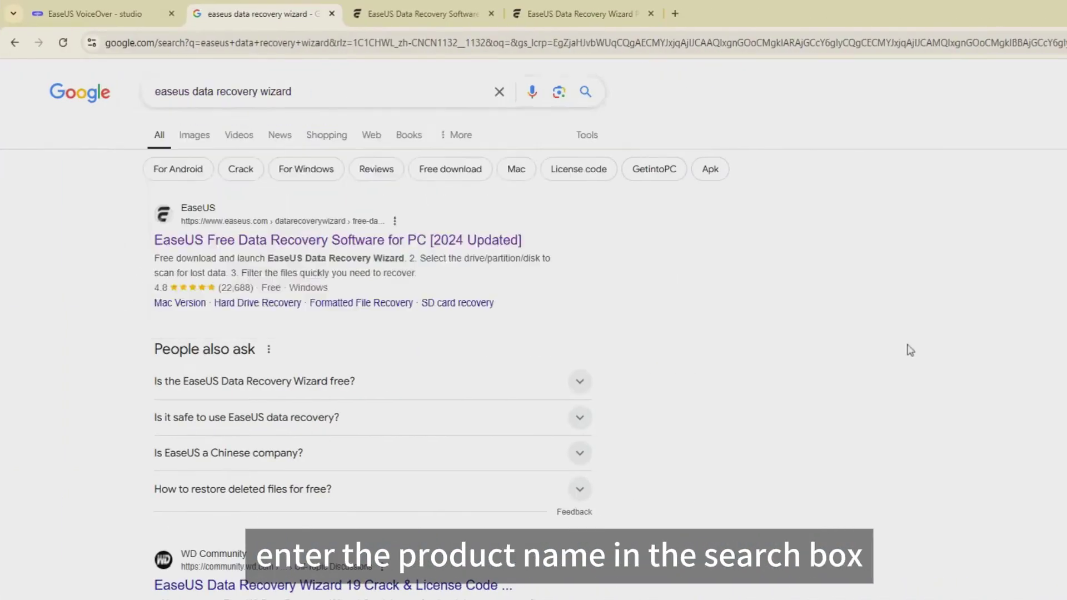
scroll(450, 427, down, 7)
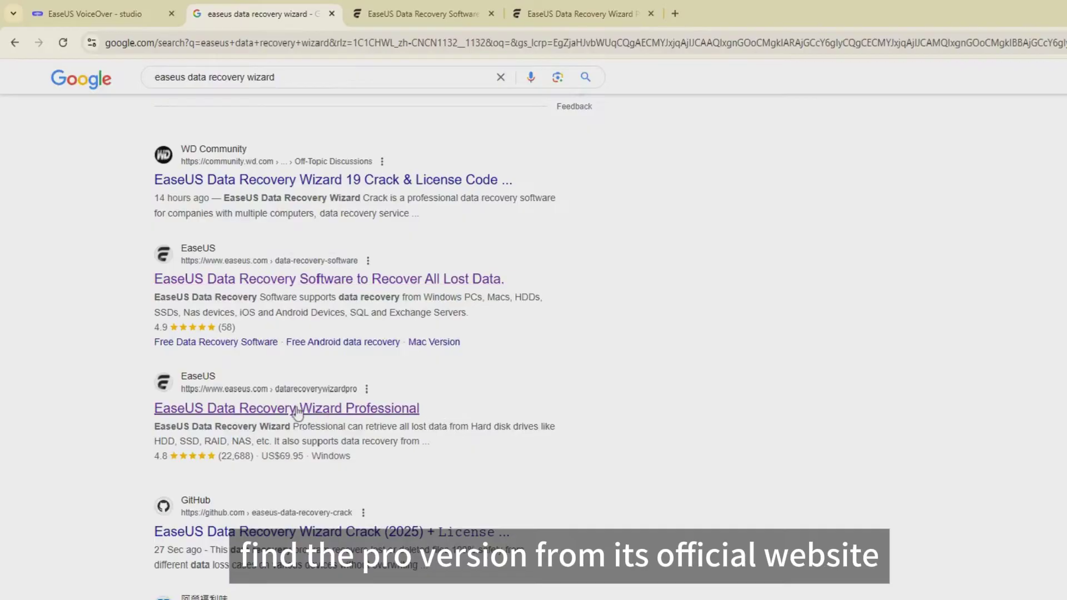
click(297, 412)
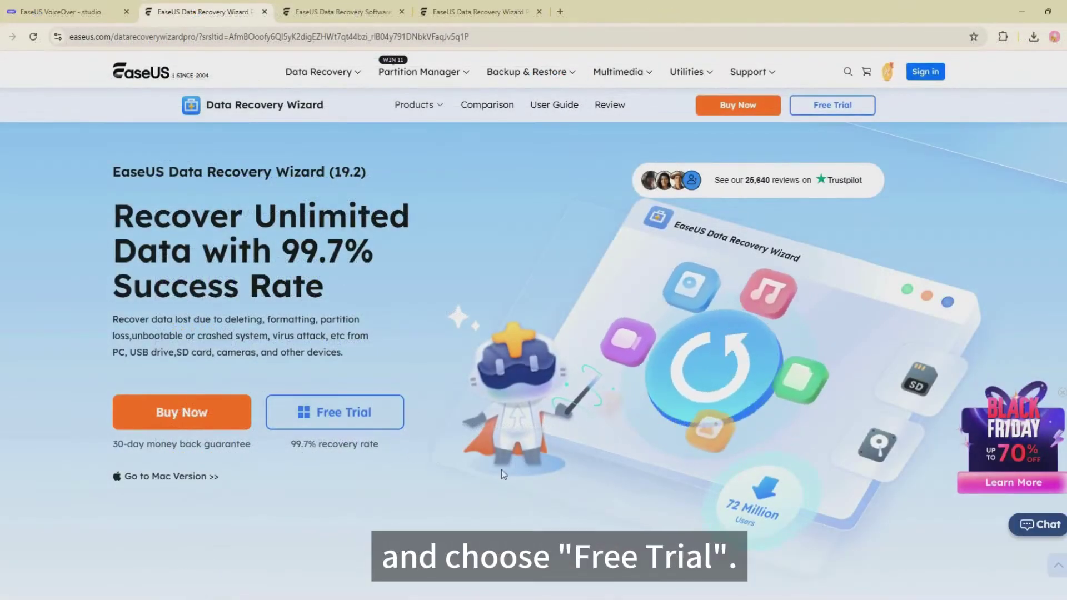
click(398, 424)
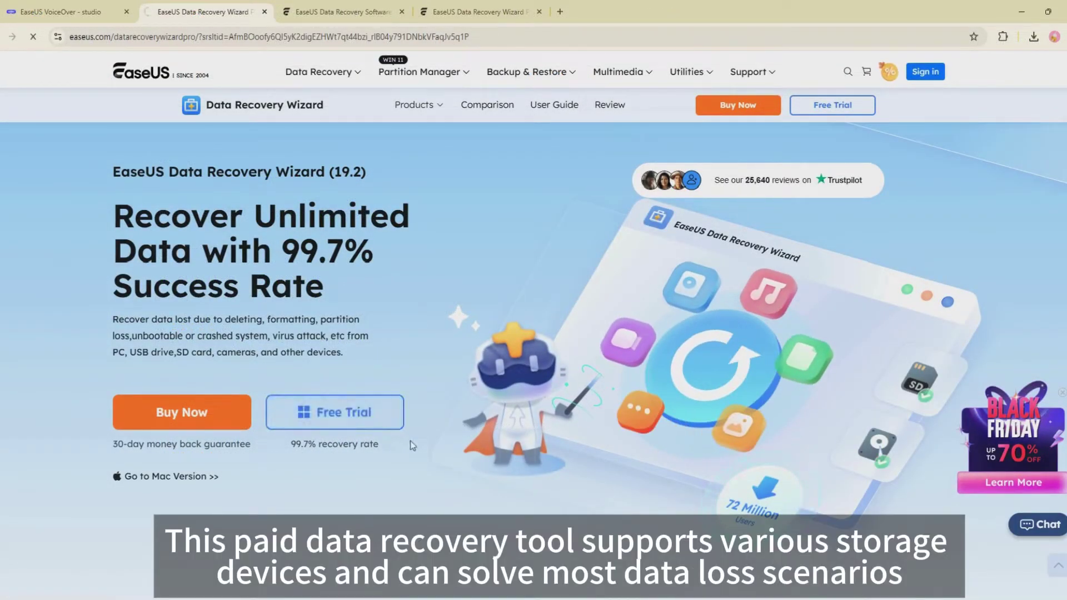
scroll(485, 498, down, 6)
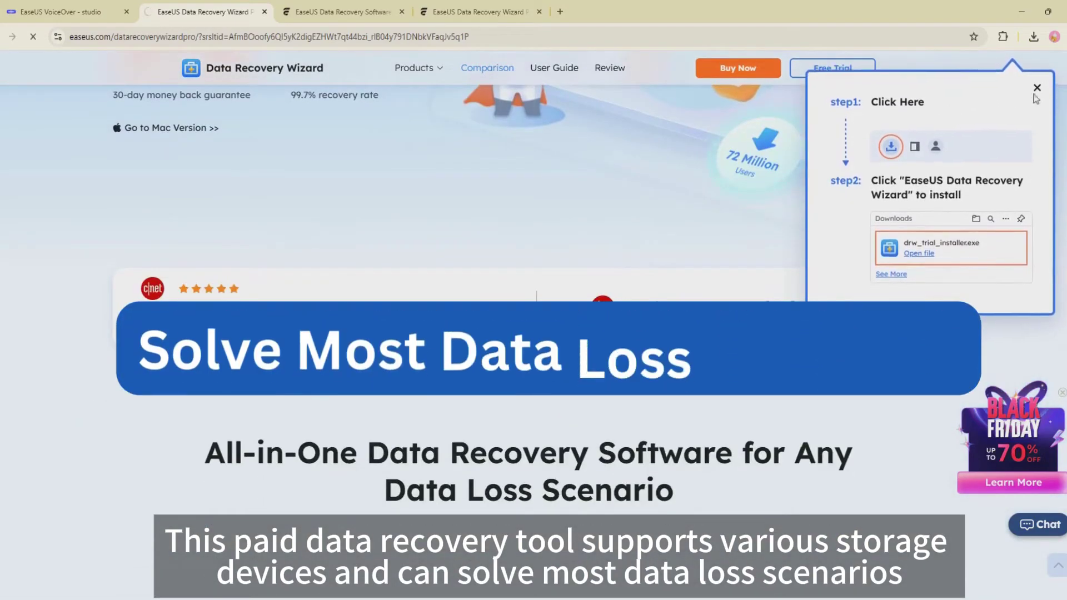
scroll(430, 456, down, 5)
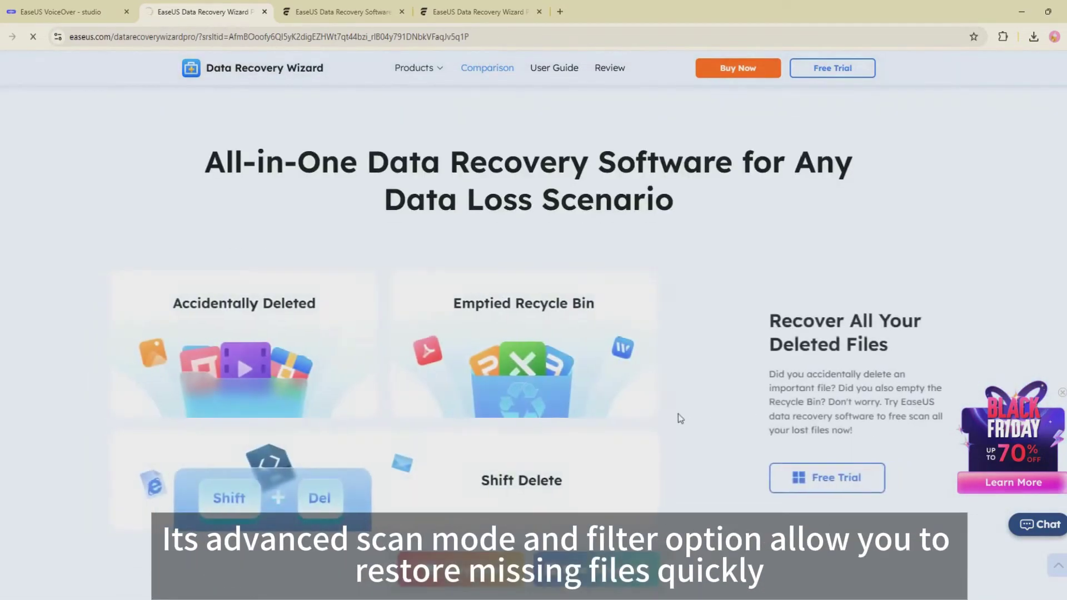
scroll(604, 421, down, 5)
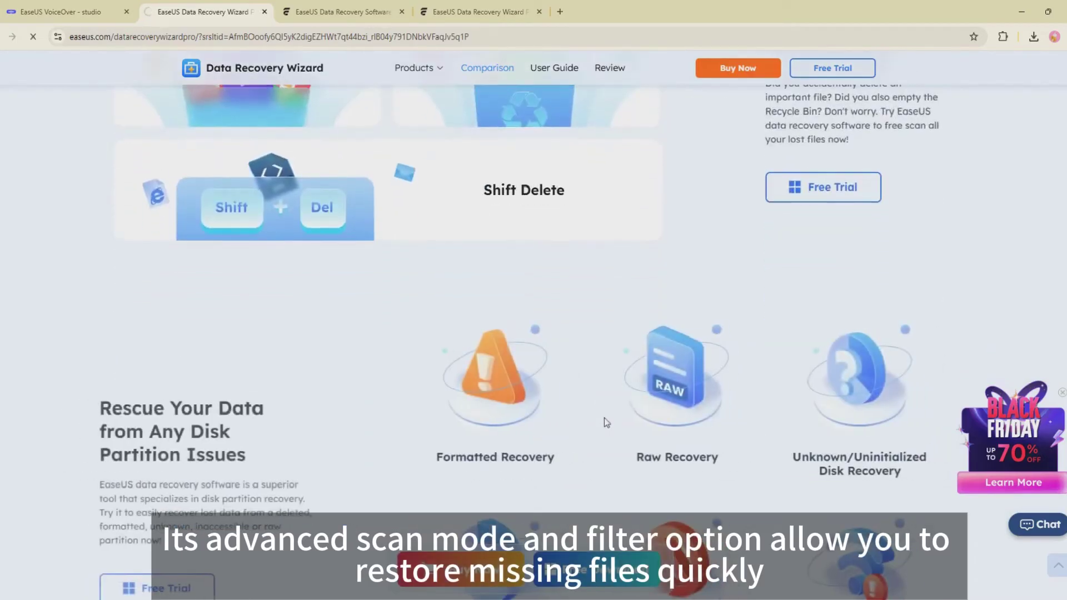
scroll(606, 425, down, 7)
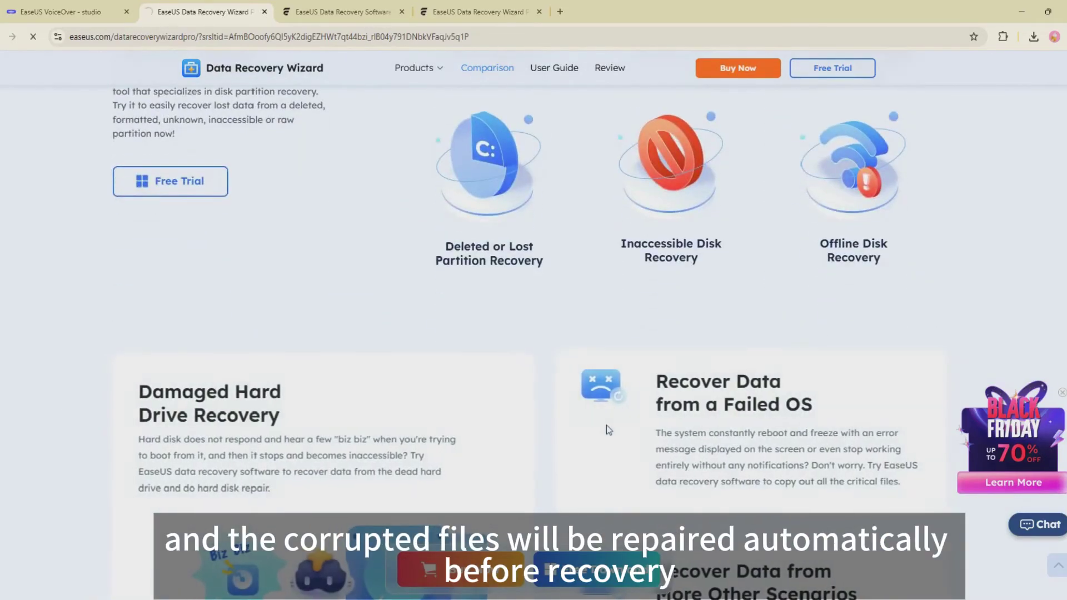
scroll(606, 428, down, 8)
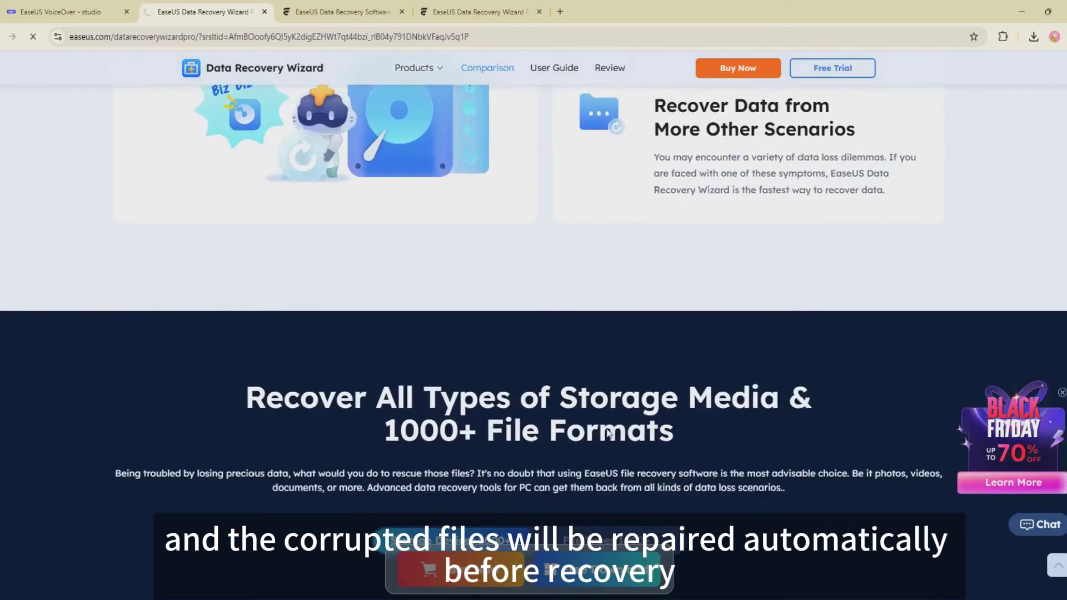
scroll(606, 428, down, 7)
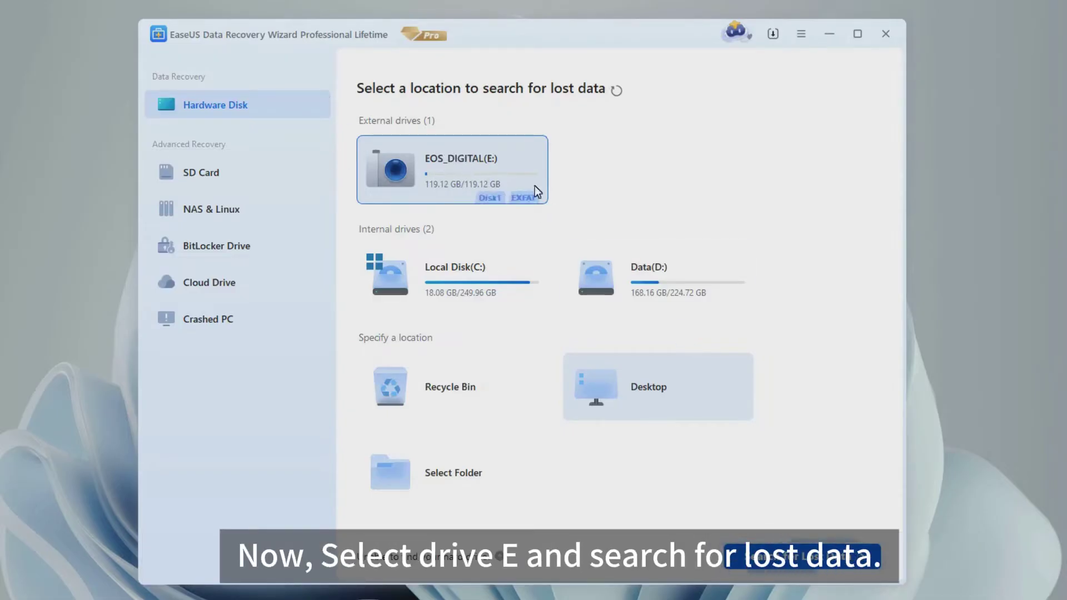
Scan EOS_DIGITAL (E:) for lost data and browse the found jpg and cr2 picture folders
click(791, 558)
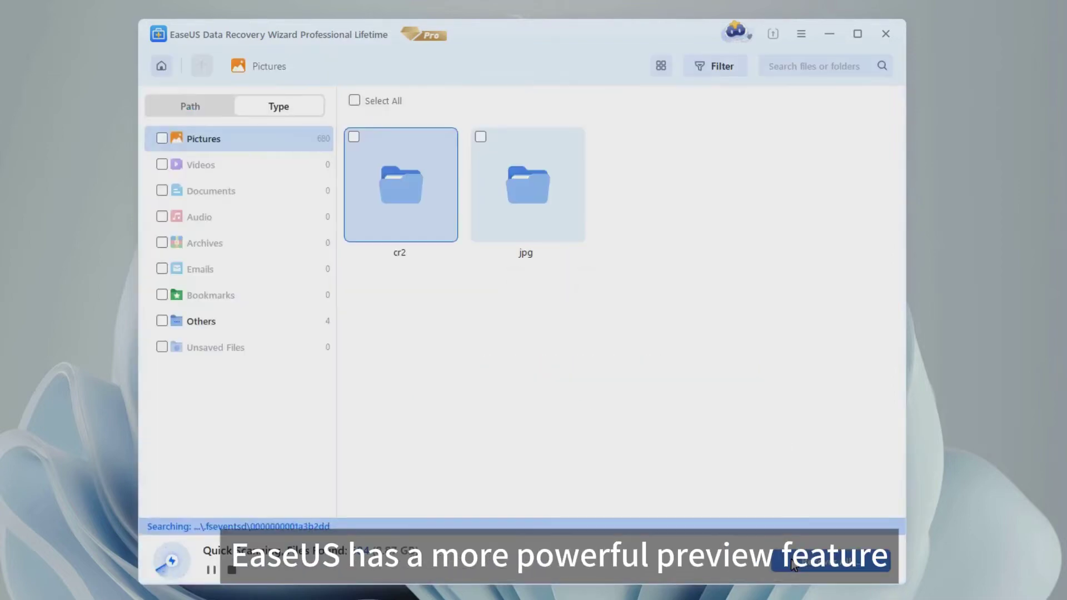
double_click(425, 194)
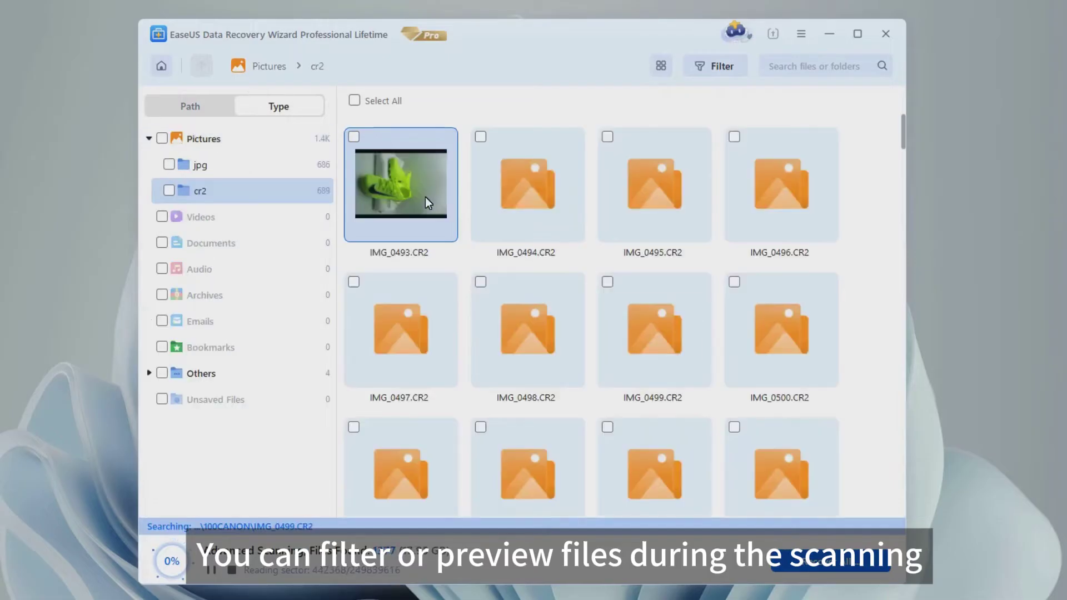
click(149, 139)
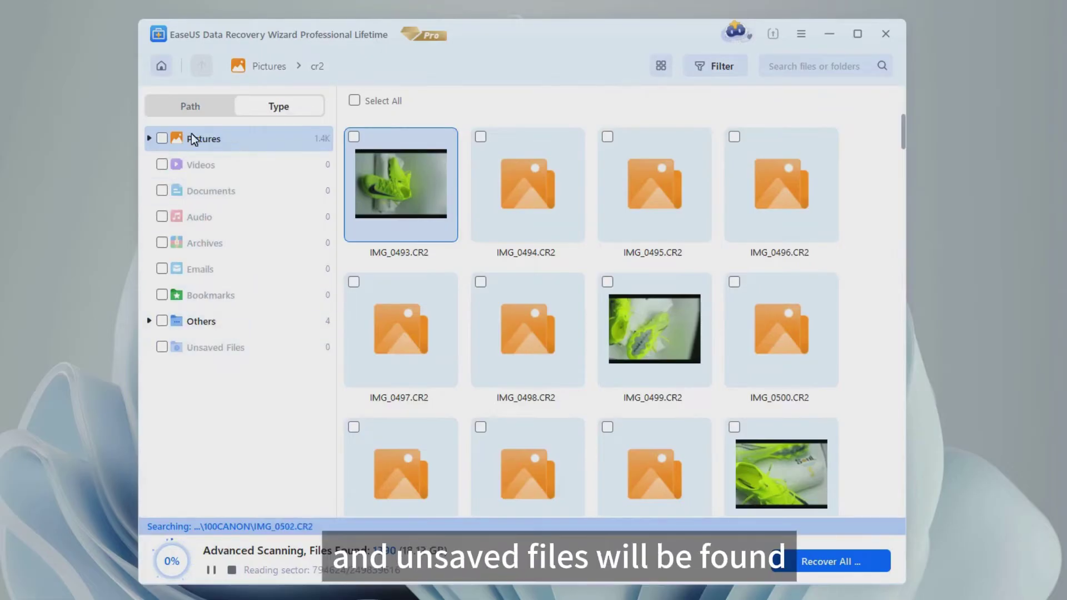
click(149, 139)
click(200, 164)
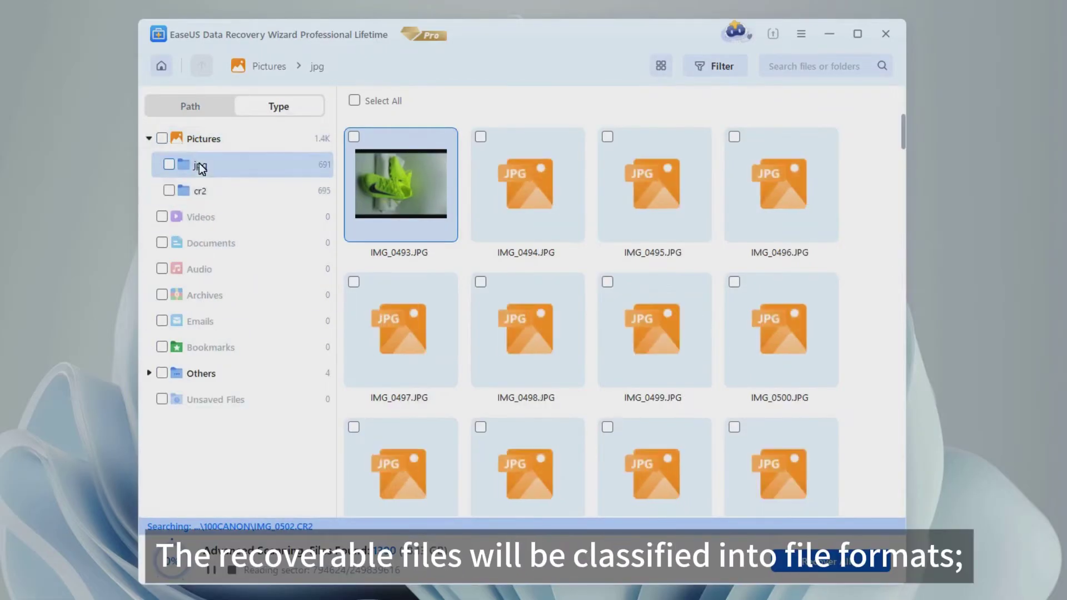
click(228, 188)
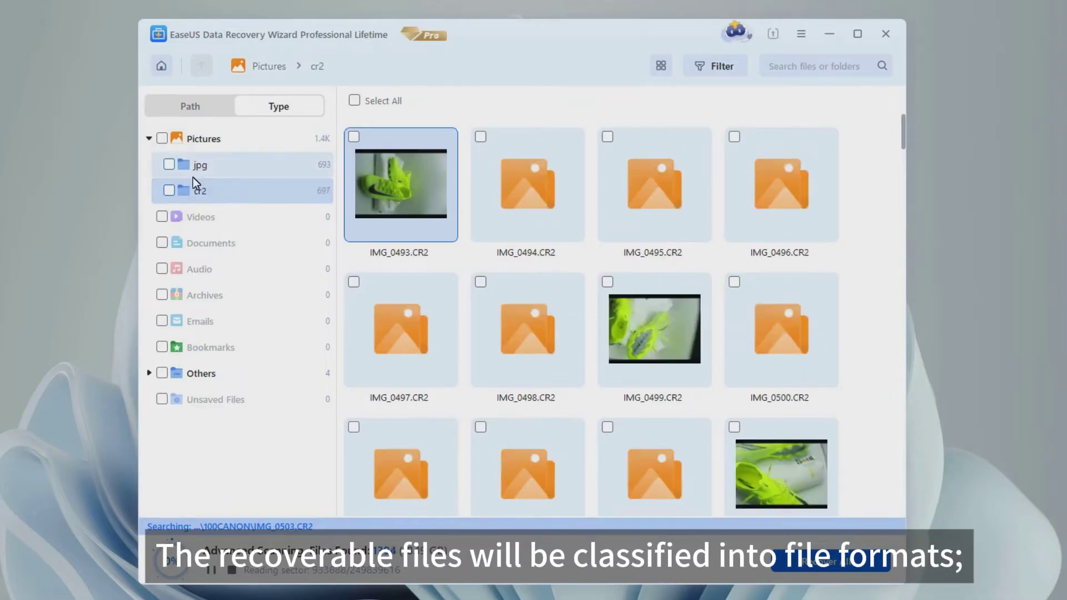
click(167, 191)
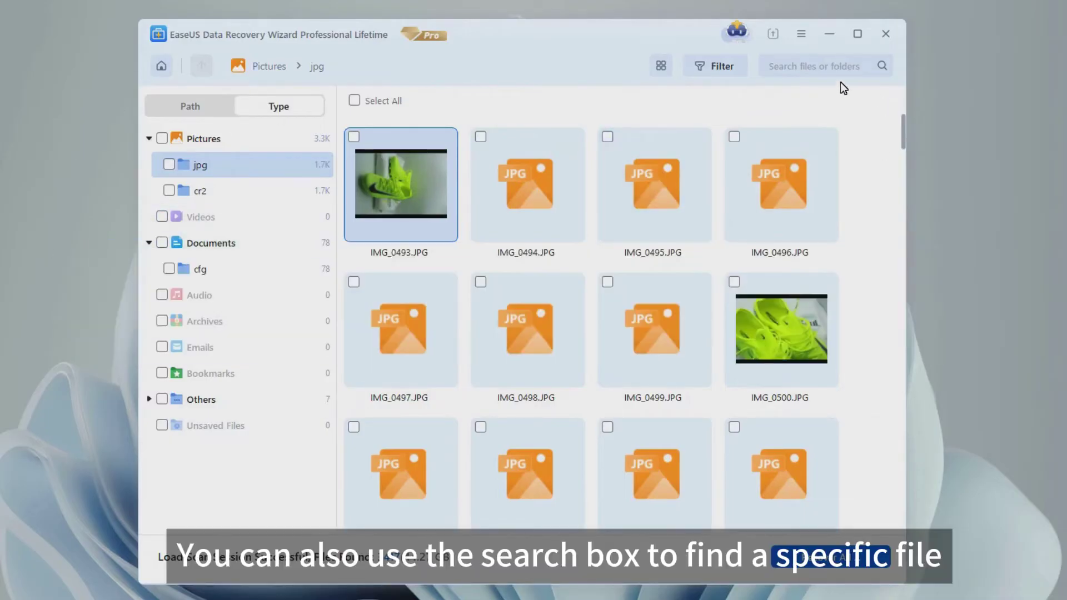
Search the results for 0493 and zoom in and out on the repaired IMG_0493.JPG preview
click(817, 66)
text(0493)
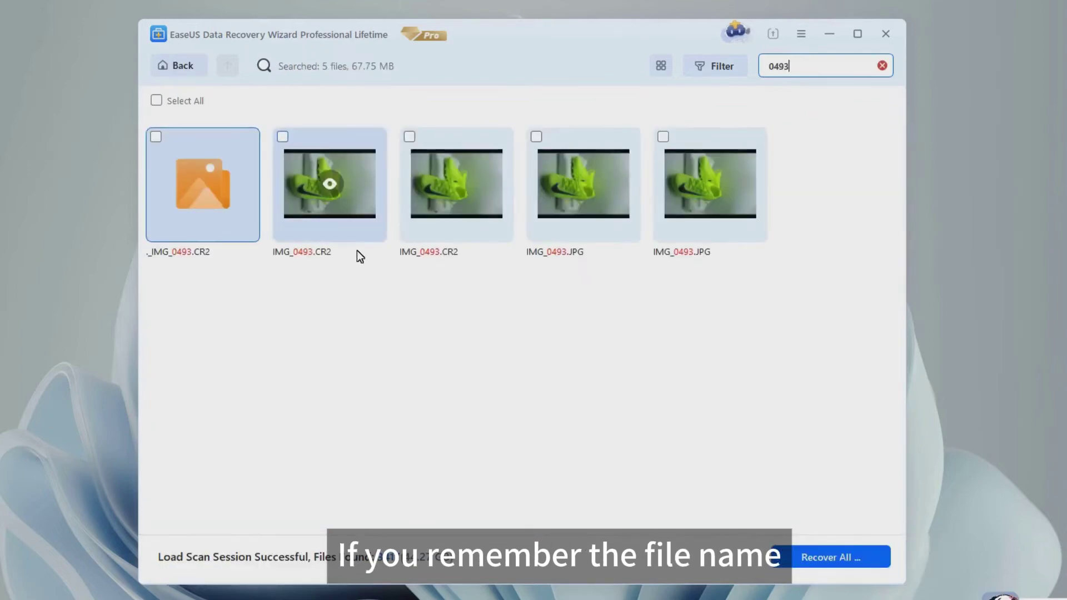
click(586, 187)
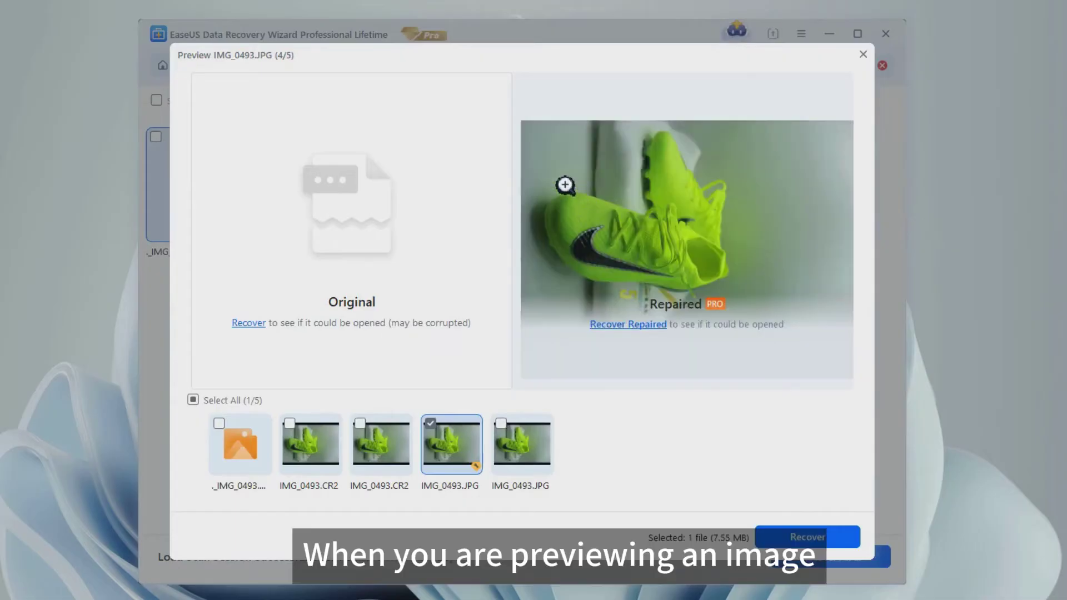
click(649, 243)
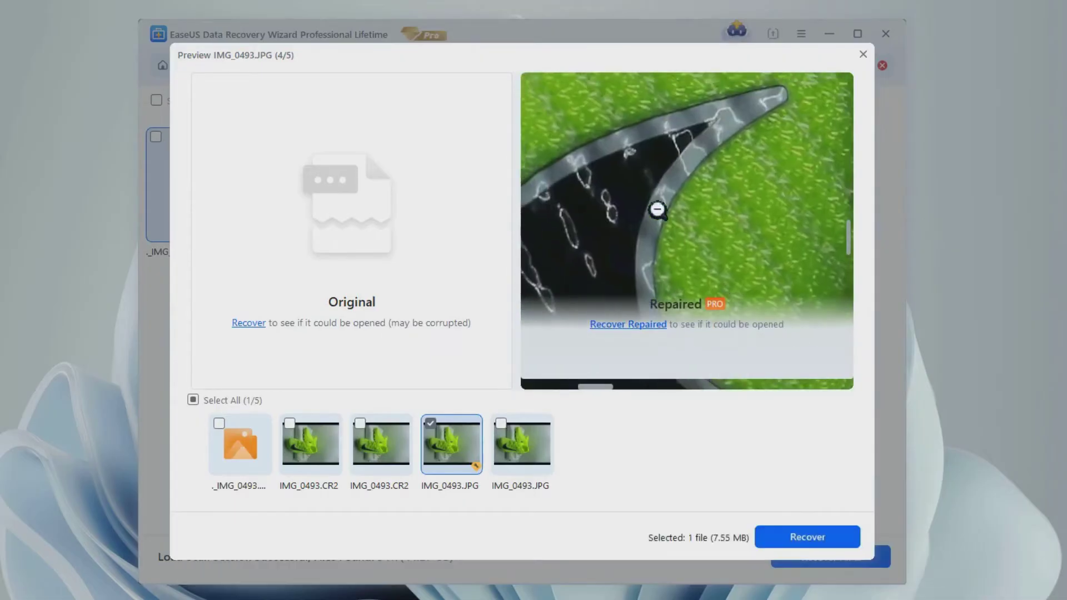
click(642, 205)
click(683, 270)
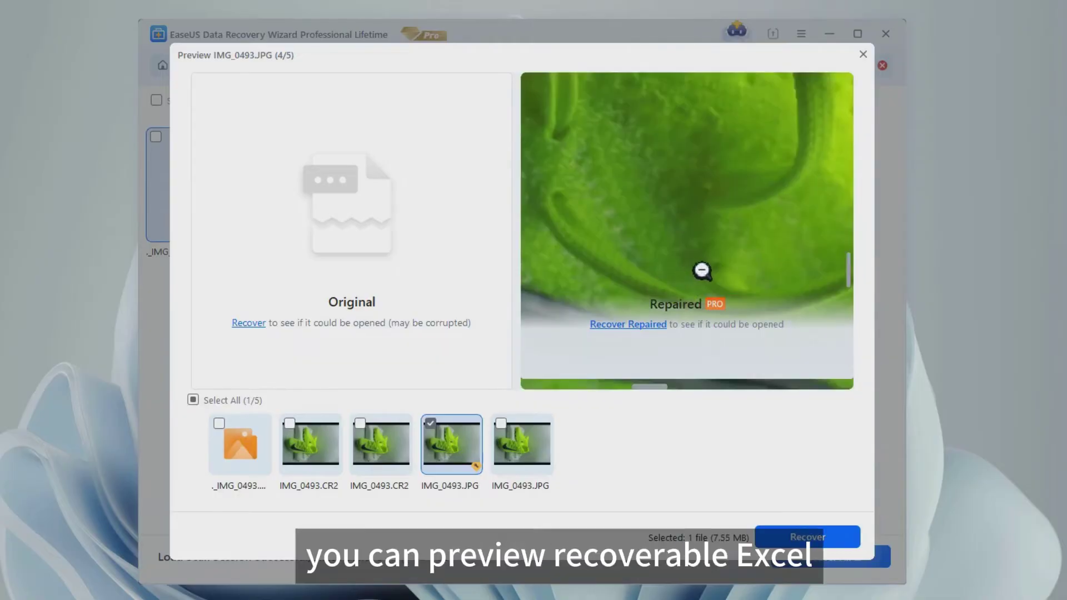
click(704, 268)
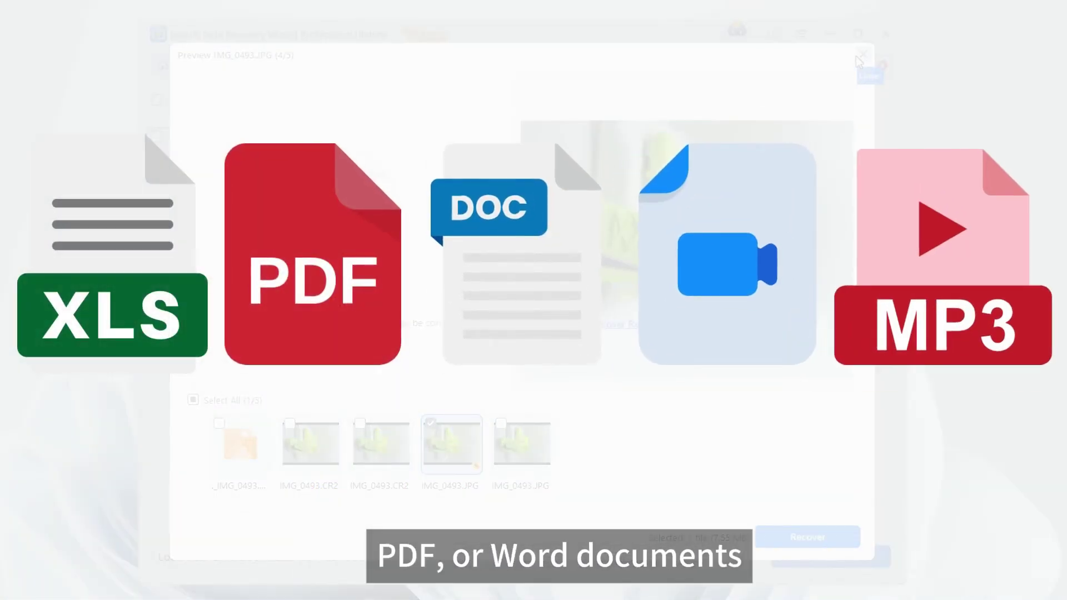
click(859, 55)
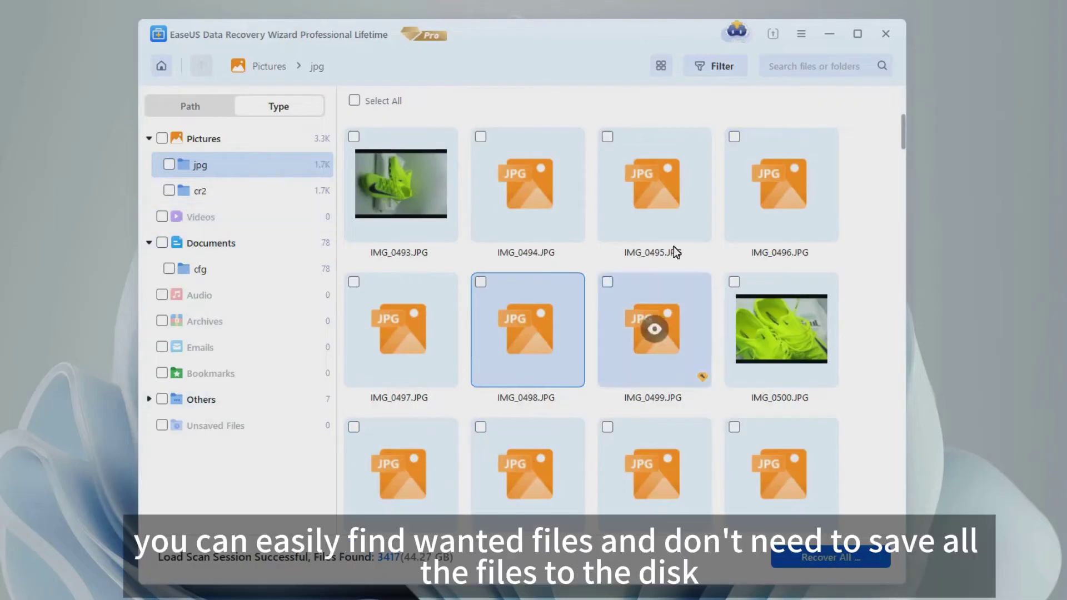
Tick and untick Select All, then tick and untick IMG_0493.JPG and IMG_0494.JPG
mouse_move(631, 343)
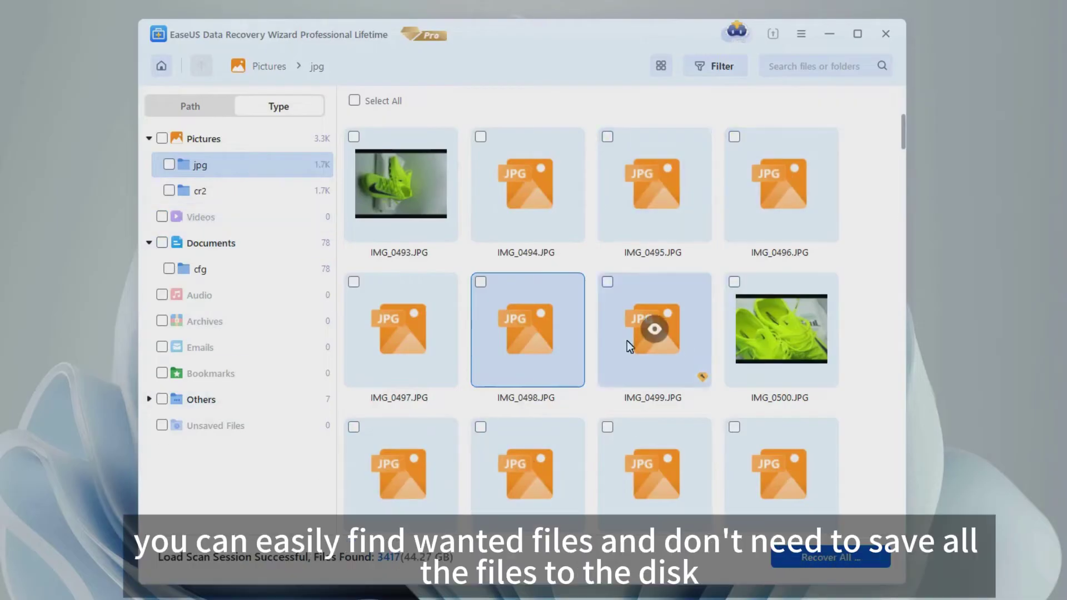
click(354, 101)
click(354, 101)
click(353, 136)
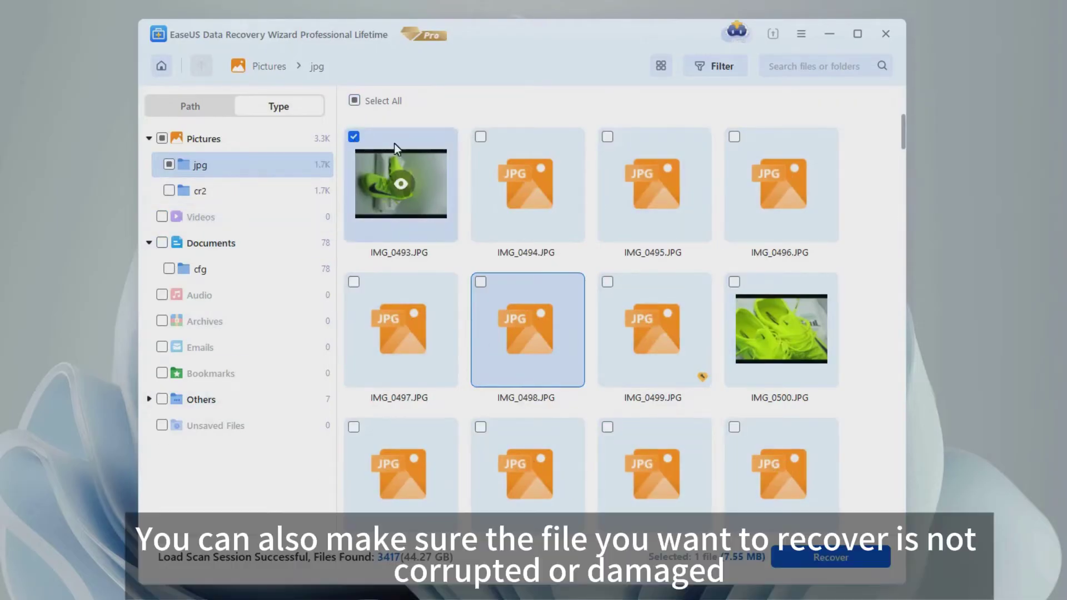
click(481, 136)
click(353, 136)
click(481, 136)
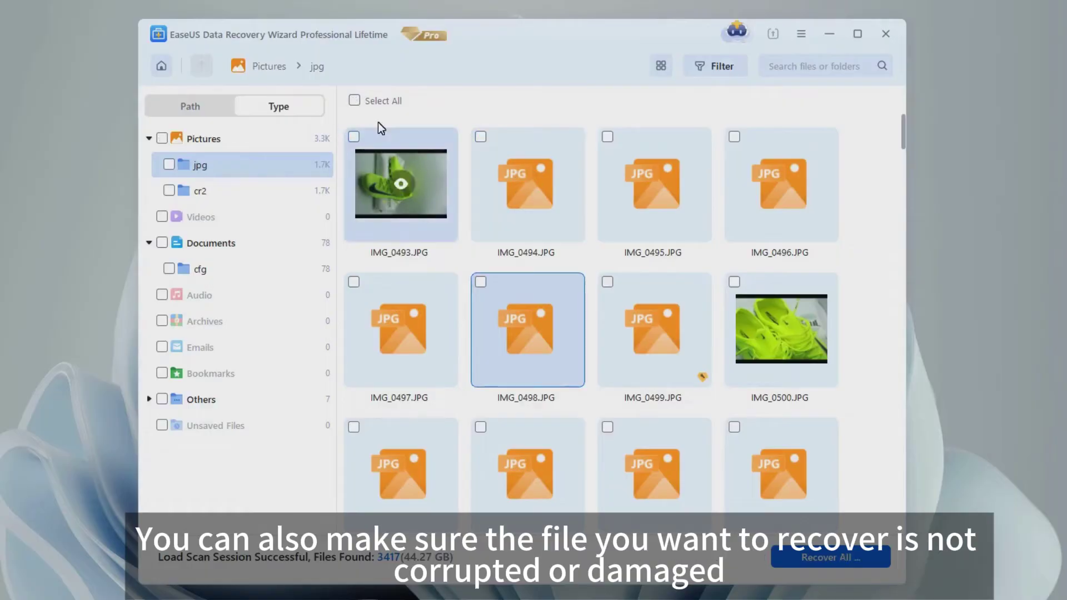
Preview the recovered IMG_0498.JPG photo and scroll further down the photo grid
click(522, 330)
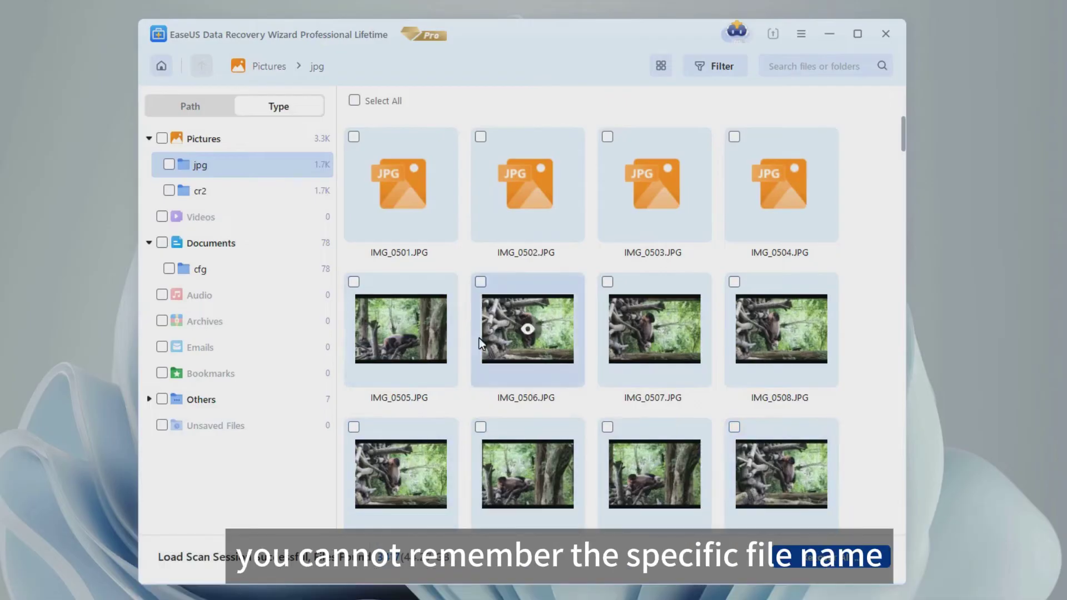
scroll(778, 361, down, 2)
scroll(778, 362, down, 2)
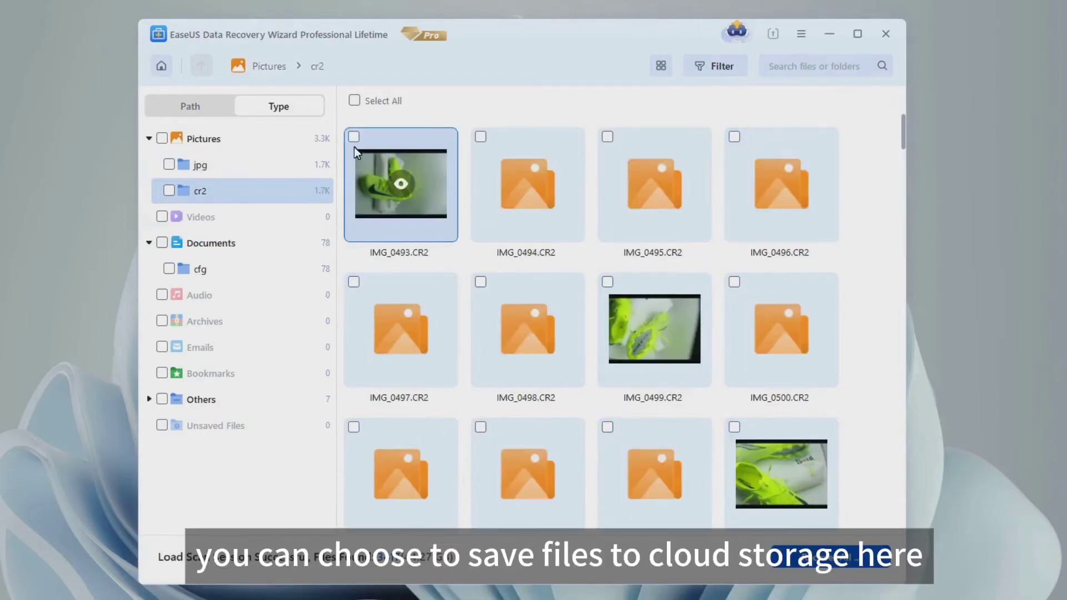
Mark IMG_0493.CR2 for recovery and try OneDrive, Google Drive and Dropbox as cloud save destinations
click(354, 137)
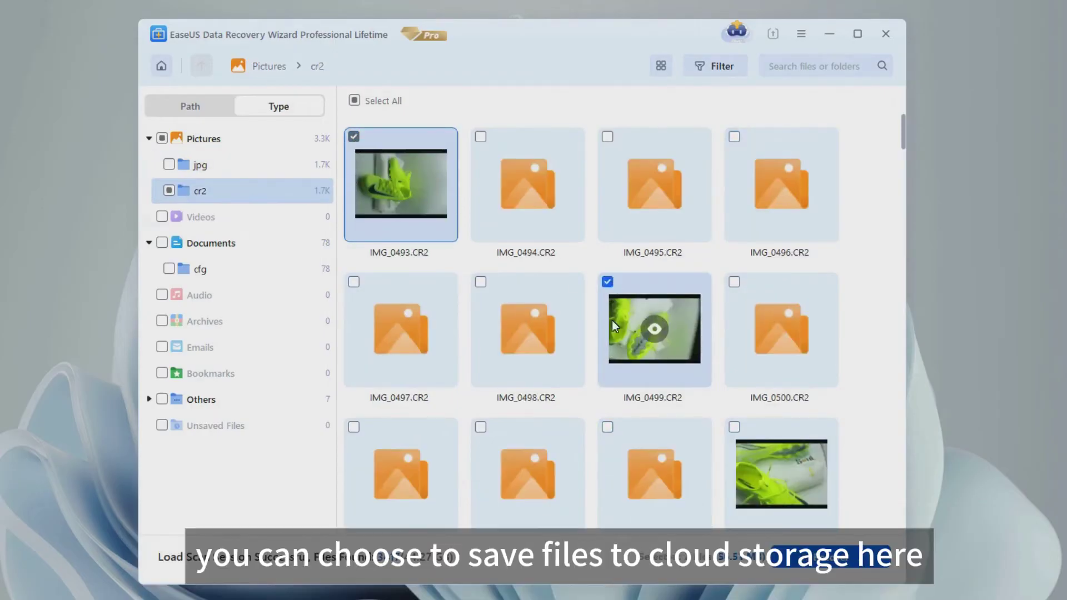
click(836, 557)
click(607, 199)
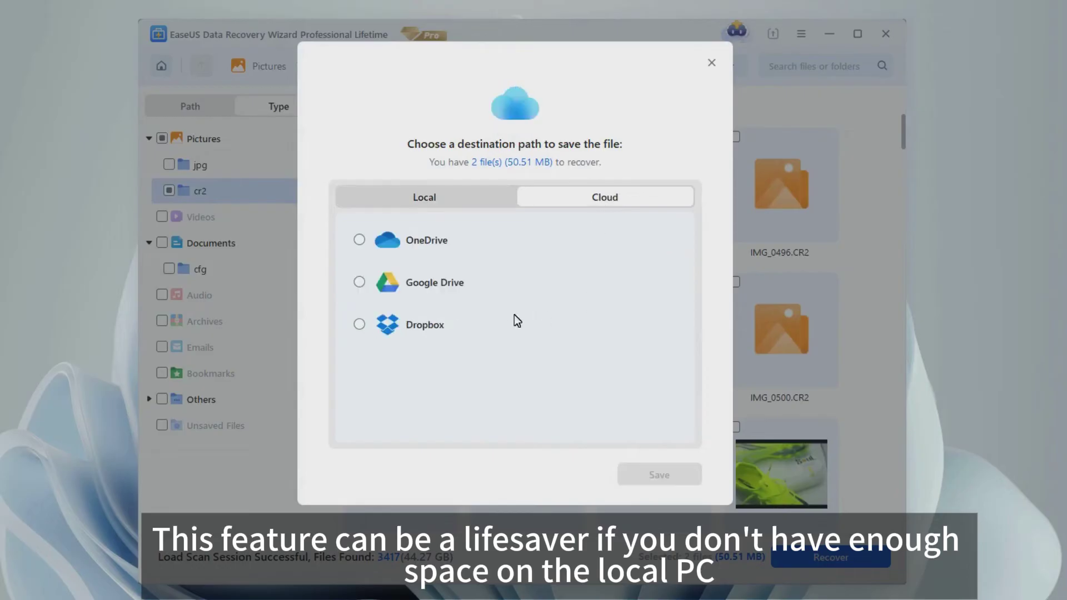
click(368, 253)
click(365, 288)
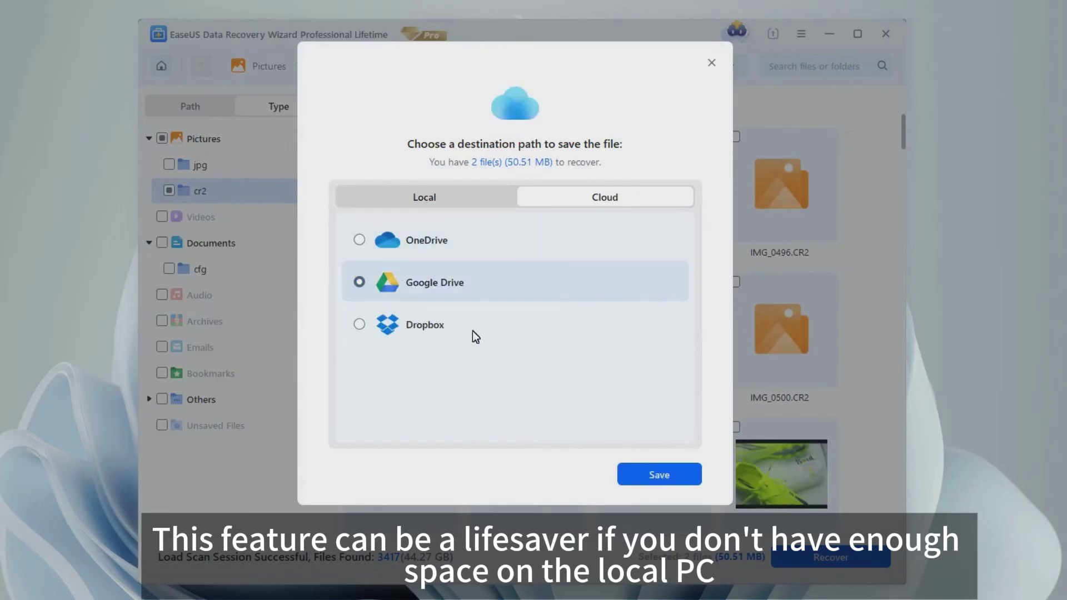
click(498, 331)
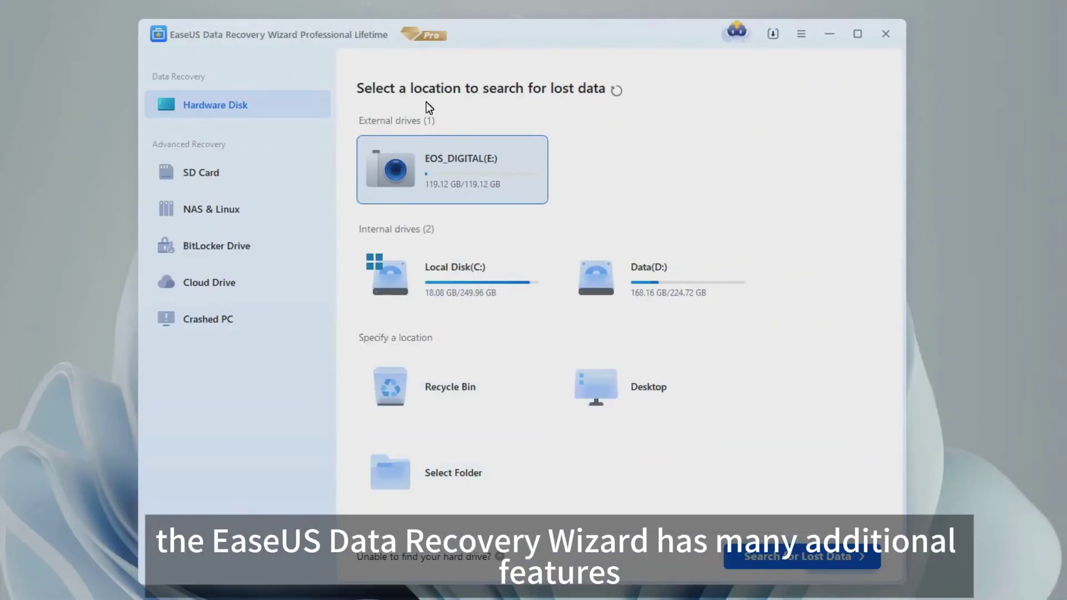
Browse the SD Card, NAS & Linux, BitLocker, Cloud Drive and Crashed PC pages, ending on SD Card
click(208, 175)
click(218, 210)
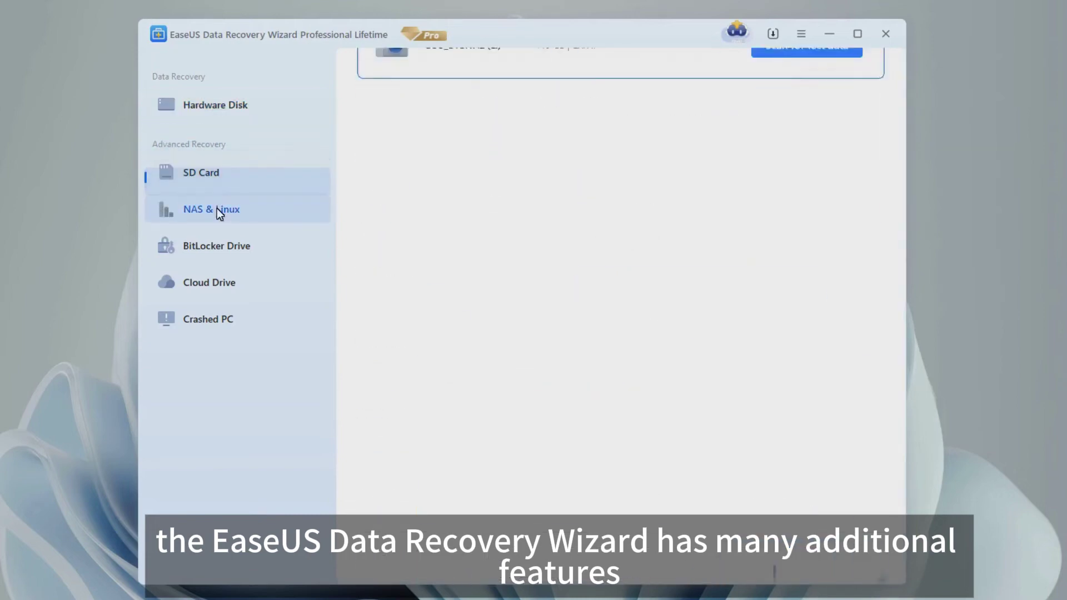
click(219, 245)
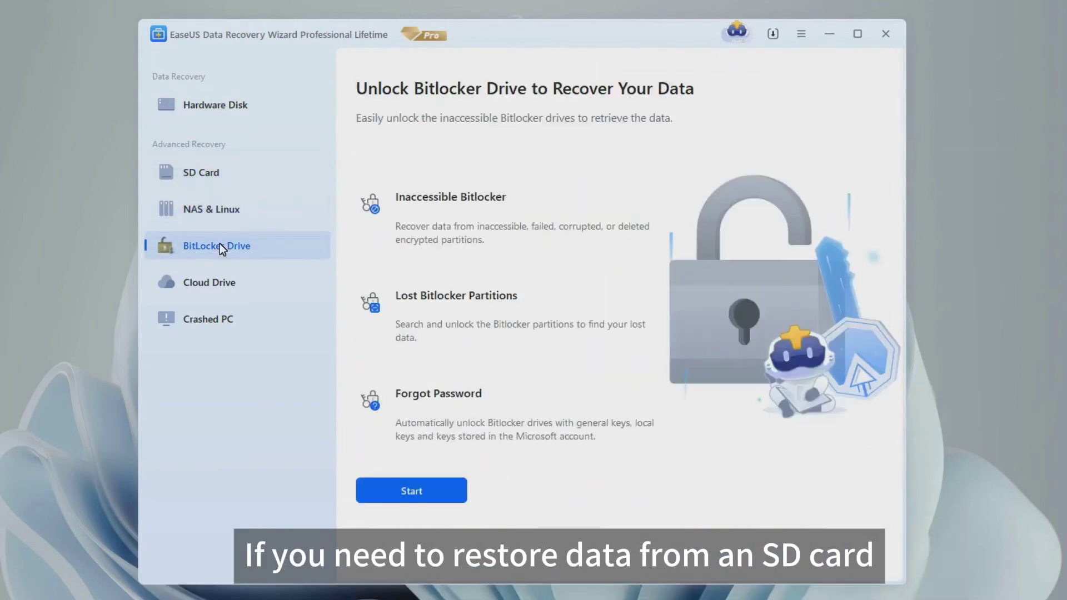
click(217, 281)
click(215, 317)
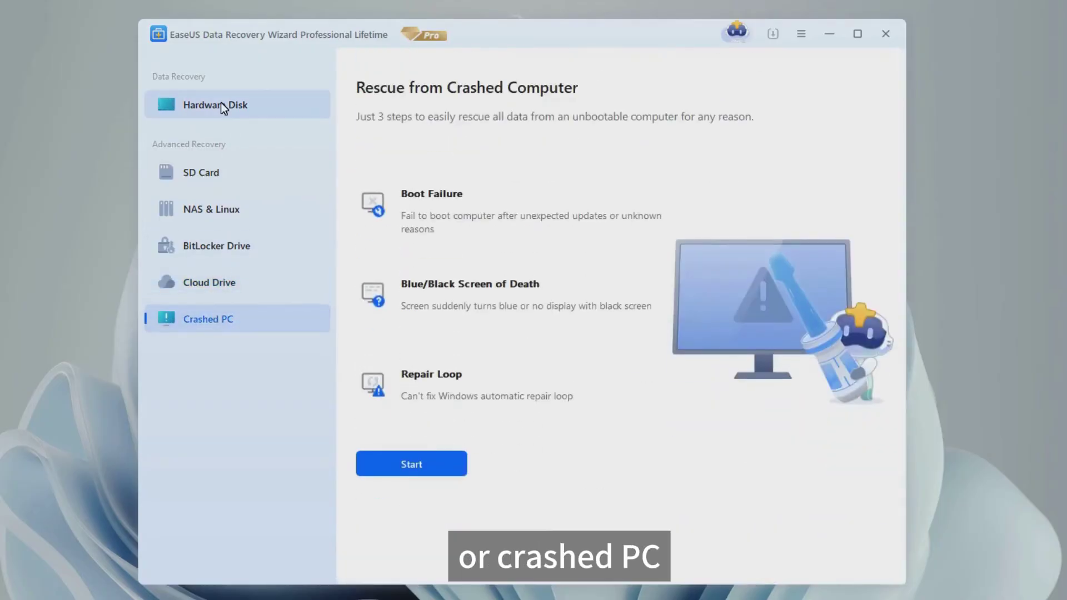
click(213, 176)
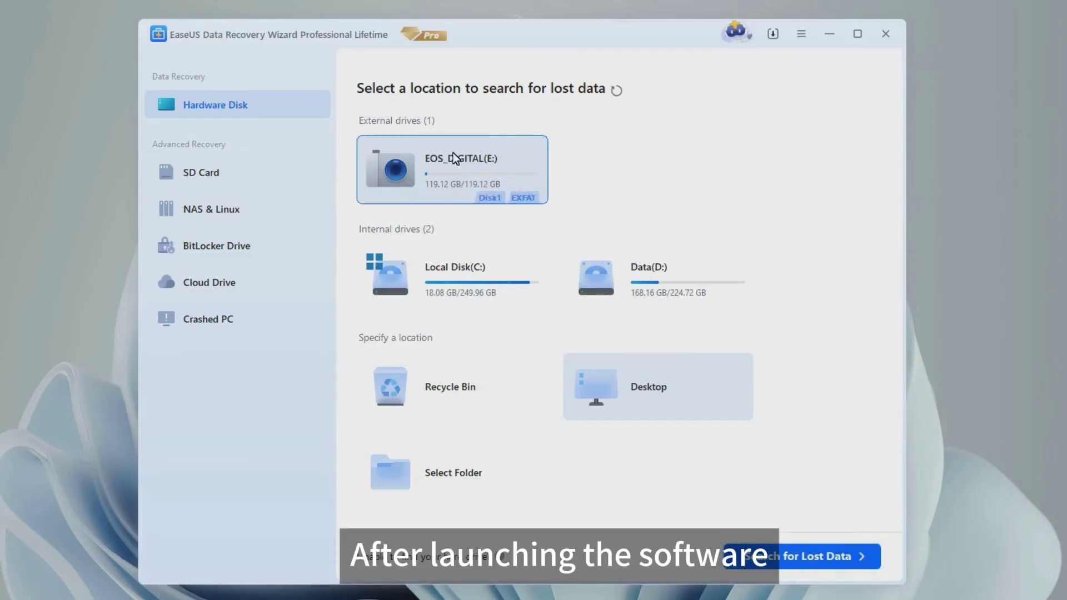
Start the lost-data scan on the EOS_DIGITAL (E:) card
click(791, 559)
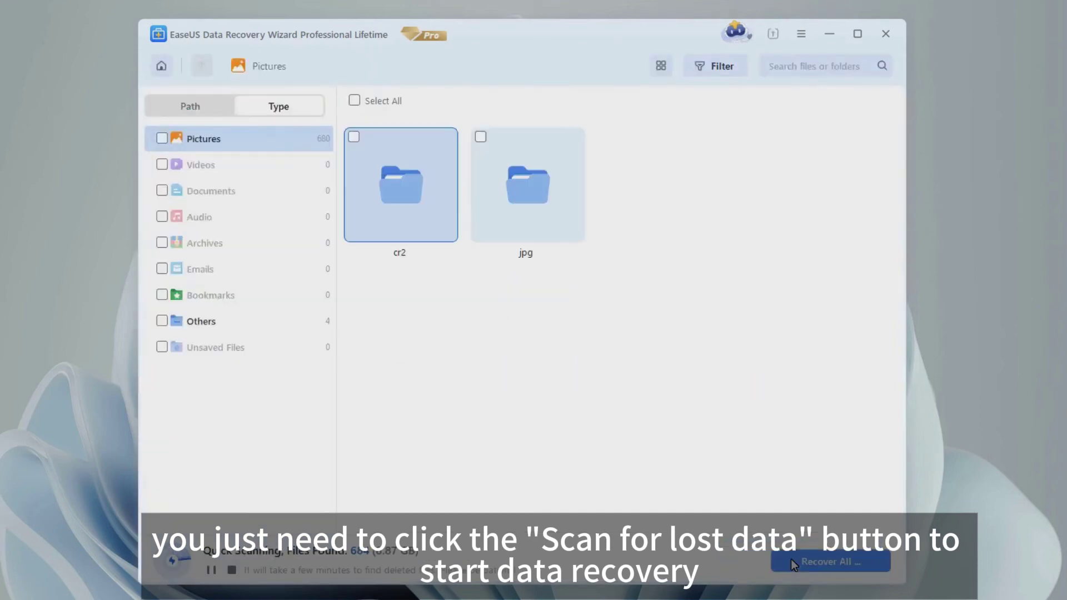